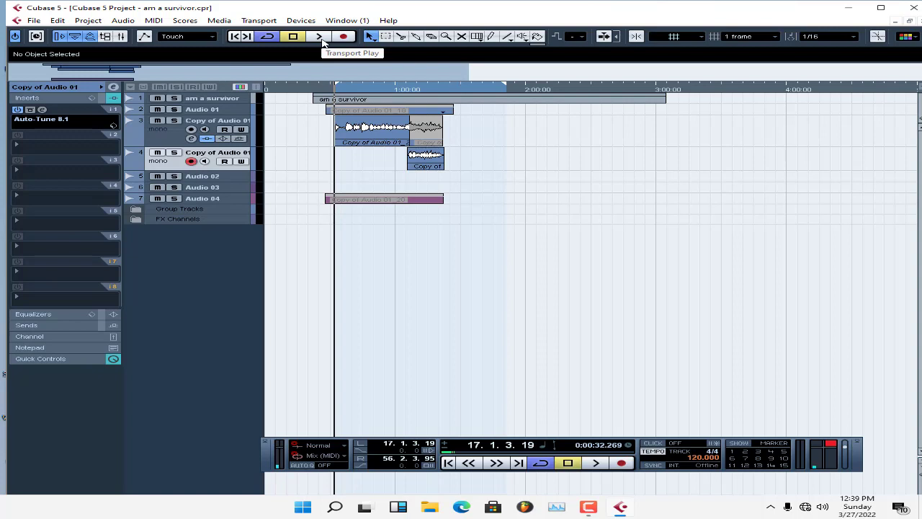
Step: Play back the vocal section and shorten the cycle range by setting its right locator to 34.2.4.42
{"action": "left_click", "coordinate": [320, 37]}
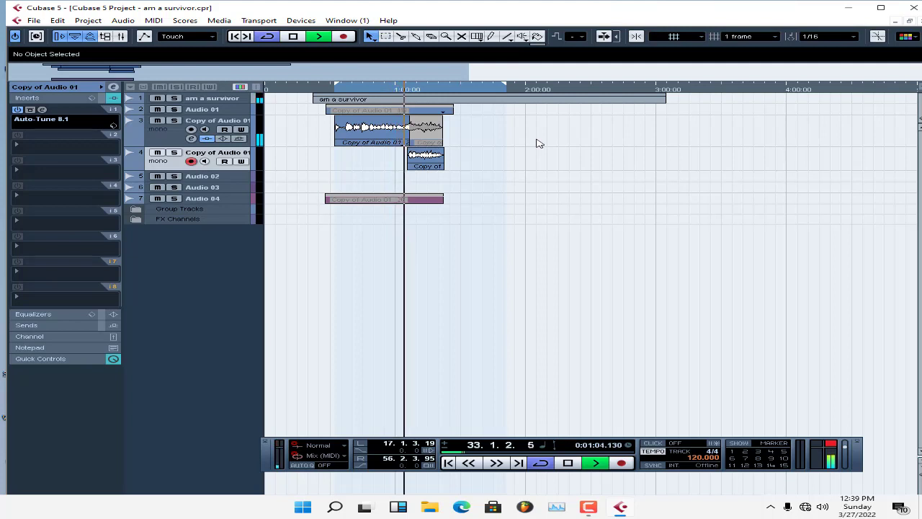
{"action": "left_click", "coordinate": [293, 38]}
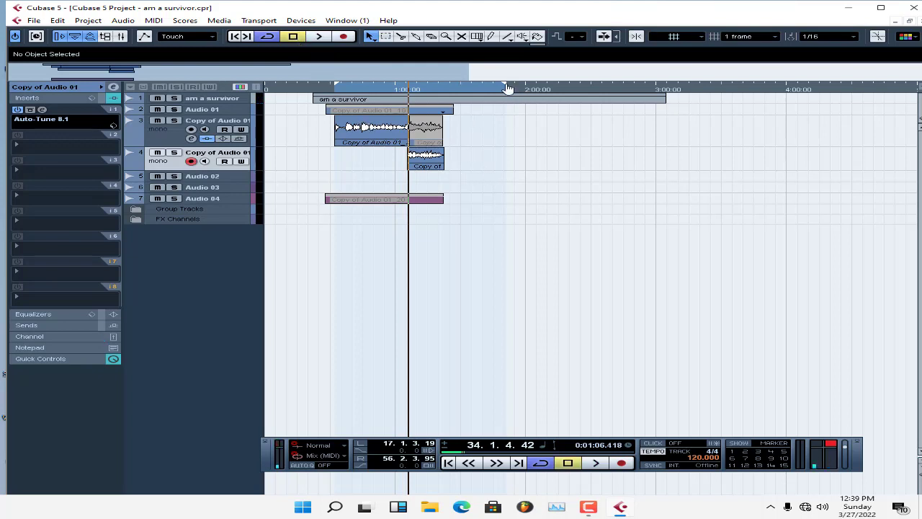
{"action": "left_click_drag", "start_coordinate": [507, 87], "coordinate": [411, 97]}
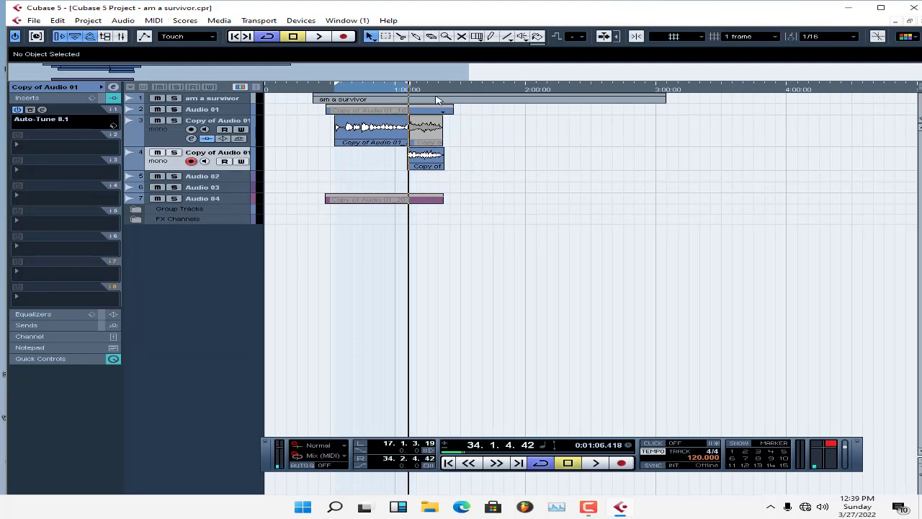
Step: Expand the Group Tracks folder and bypass Group 1's inserts and sends while playing the vocal from inside the cycle range
{"action": "left_click", "coordinate": [139, 211]}
{"action": "left_click", "coordinate": [228, 219]}
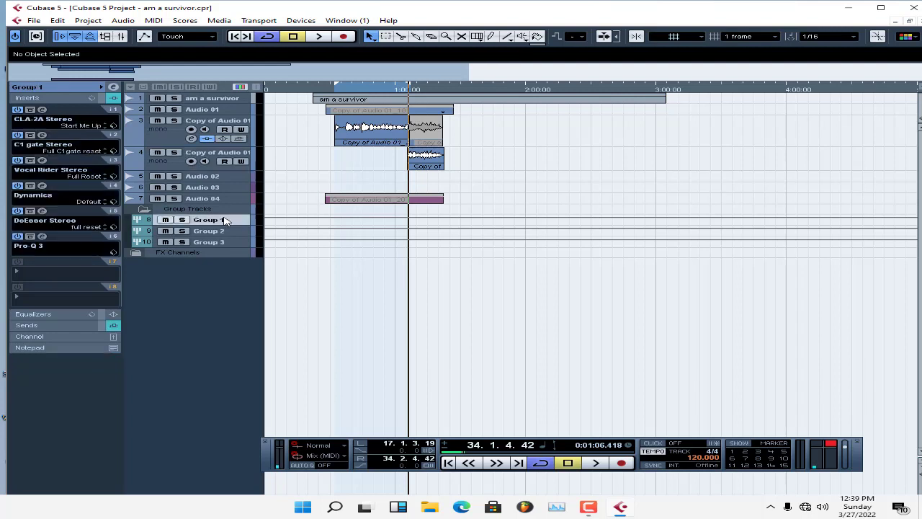
{"action": "left_click", "coordinate": [100, 98]}
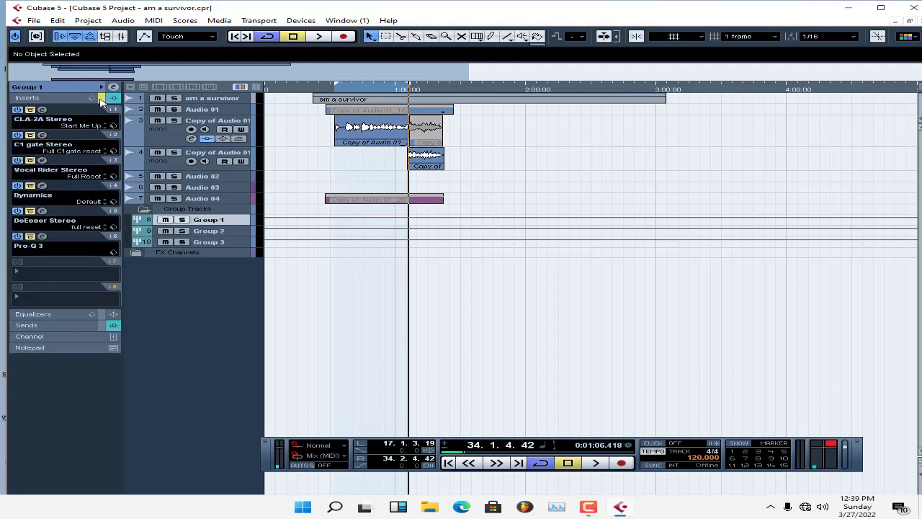
{"action": "left_click", "coordinate": [344, 90]}
{"action": "key", "text": "space"}
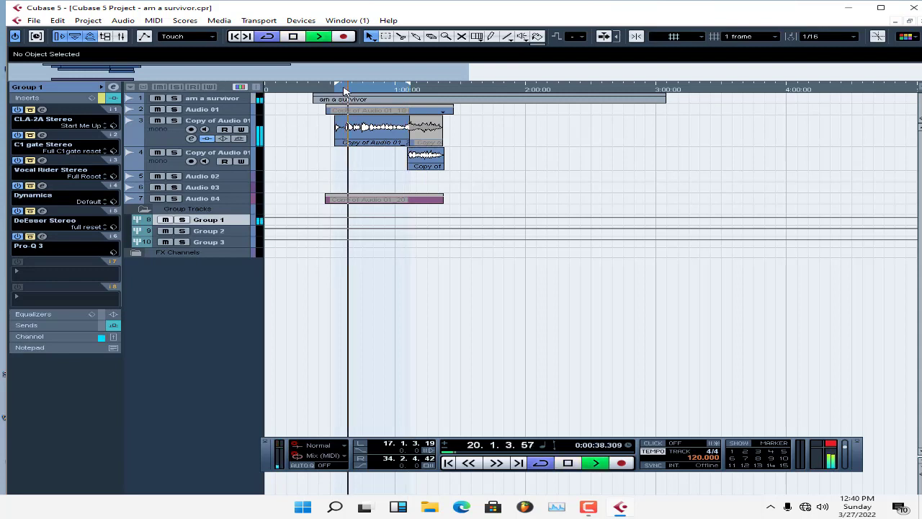
{"action": "left_click", "coordinate": [43, 325]}
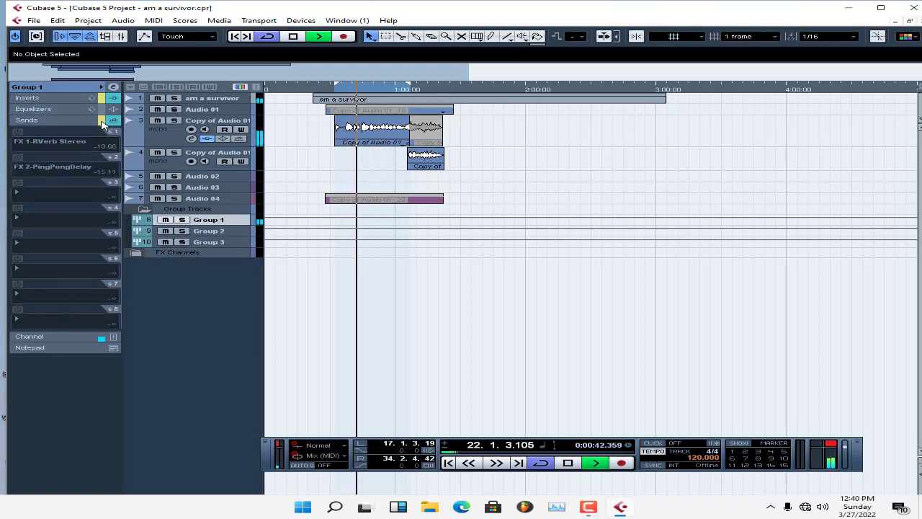
Step: Mute the am a survivor track during playback and save the project, ending with Group 1's inserts shown and playback stopped
{"action": "left_click", "coordinate": [159, 98]}
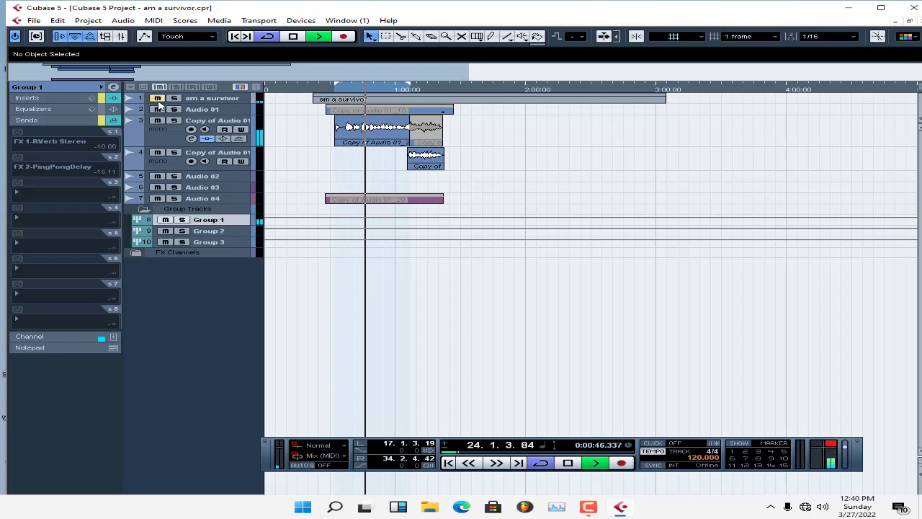
{"action": "left_click", "coordinate": [34, 20]}
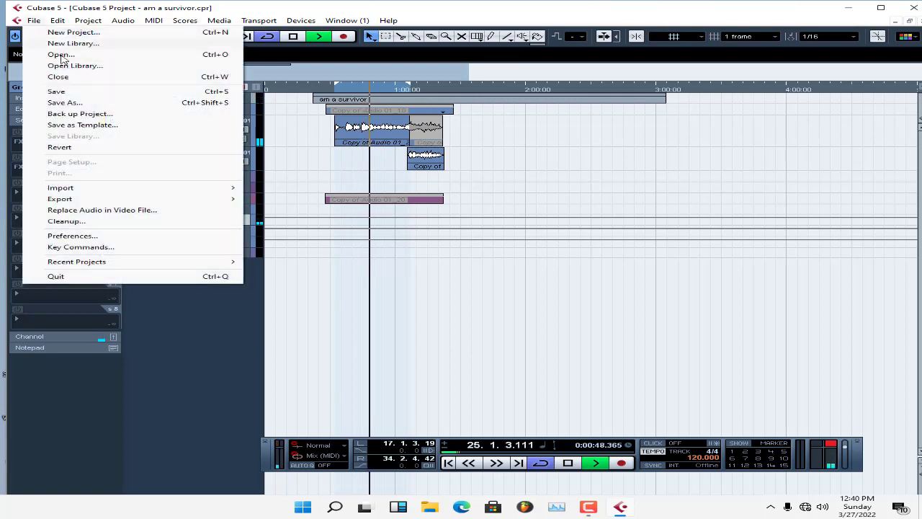
{"action": "left_click", "coordinate": [71, 90]}
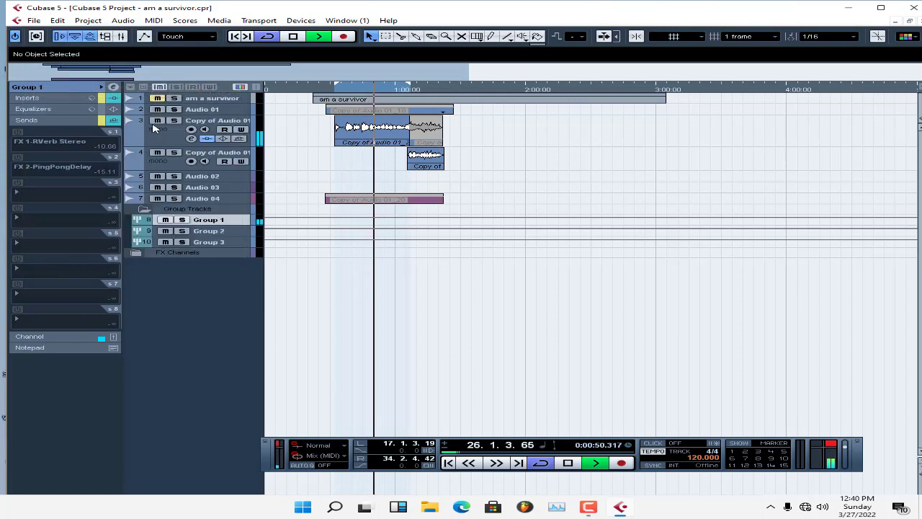
{"action": "left_click", "coordinate": [70, 97]}
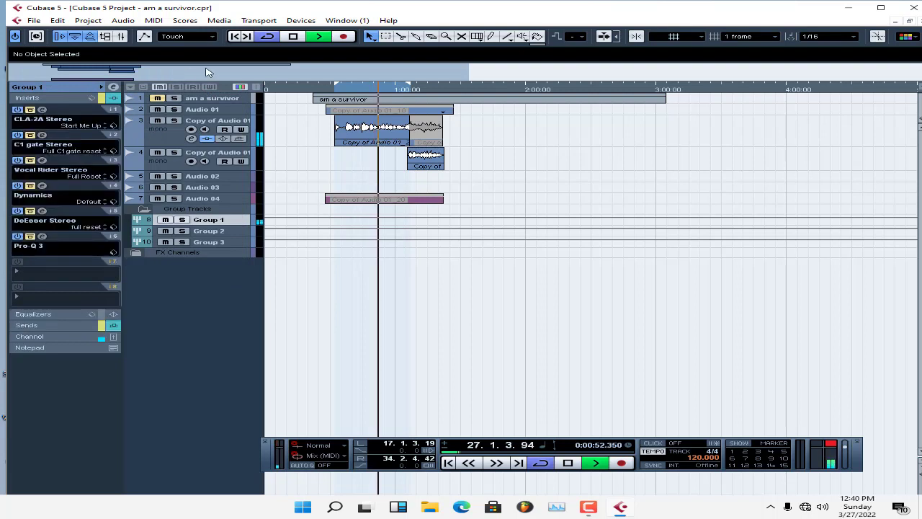
{"action": "left_click", "coordinate": [293, 36]}
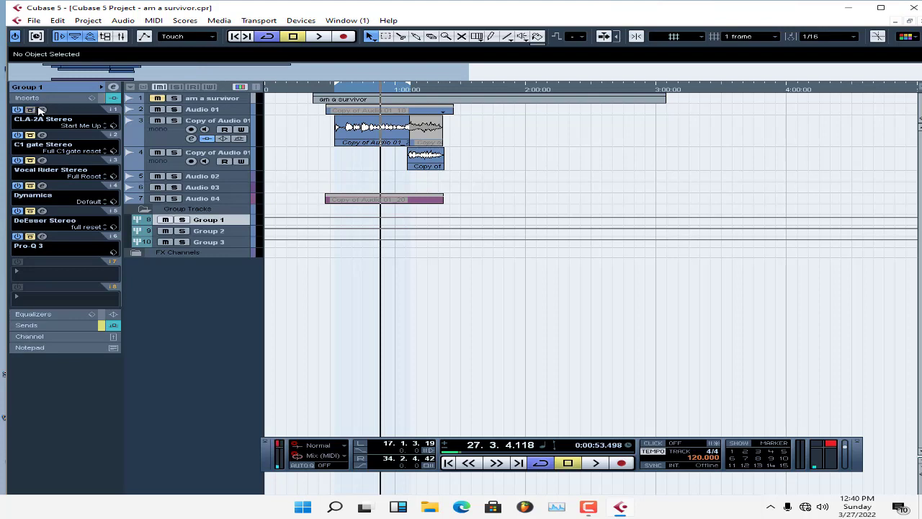
Step: Audition Auto-Tune on the Copy of Audio 01 track 3 with Retune Speed at 0, and readjust the Retune Speed before closing the plug-in
{"action": "left_click", "coordinate": [160, 139]}
{"action": "left_click", "coordinate": [41, 110]}
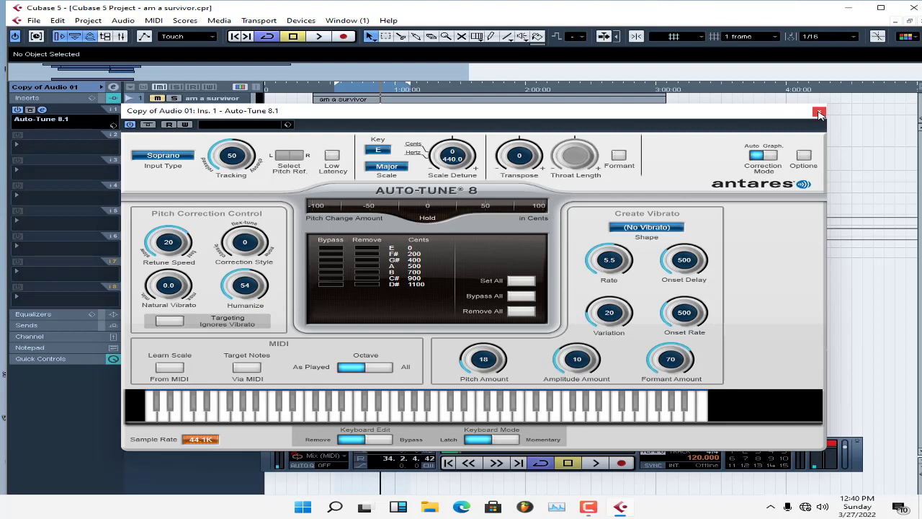
{"action": "left_click", "coordinate": [175, 247]}
{"action": "left_click", "coordinate": [319, 38]}
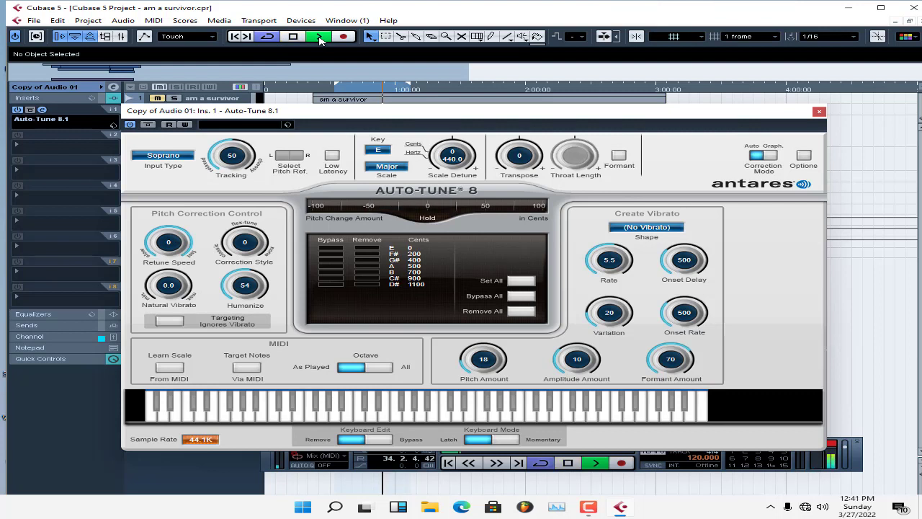
{"action": "left_click", "coordinate": [342, 90]}
{"action": "key", "text": "space"}
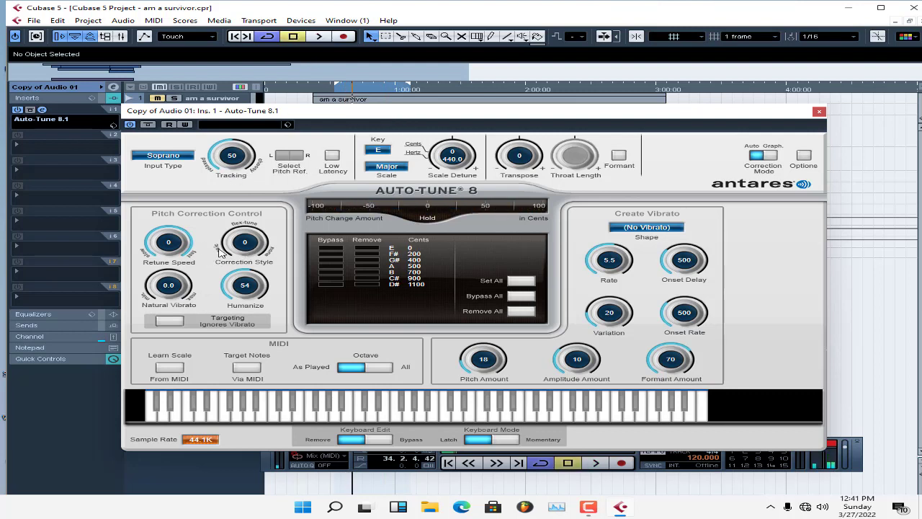
{"action": "left_click_drag", "start_coordinate": [170, 244], "coordinate": [182, 259]}
{"action": "left_click", "coordinate": [818, 113]}
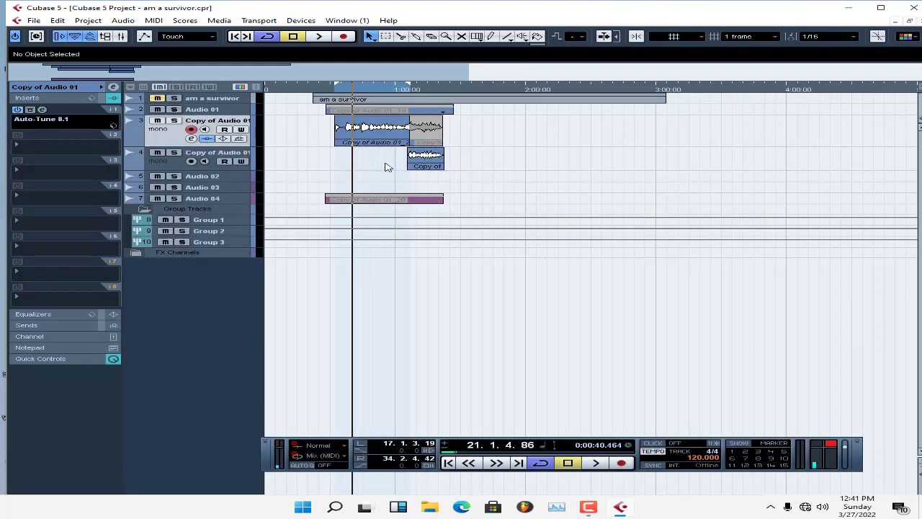
Step: Open the CLA-2A compressor on Group 1 and listen to the vocal playing through it
{"action": "left_click", "coordinate": [225, 220]}
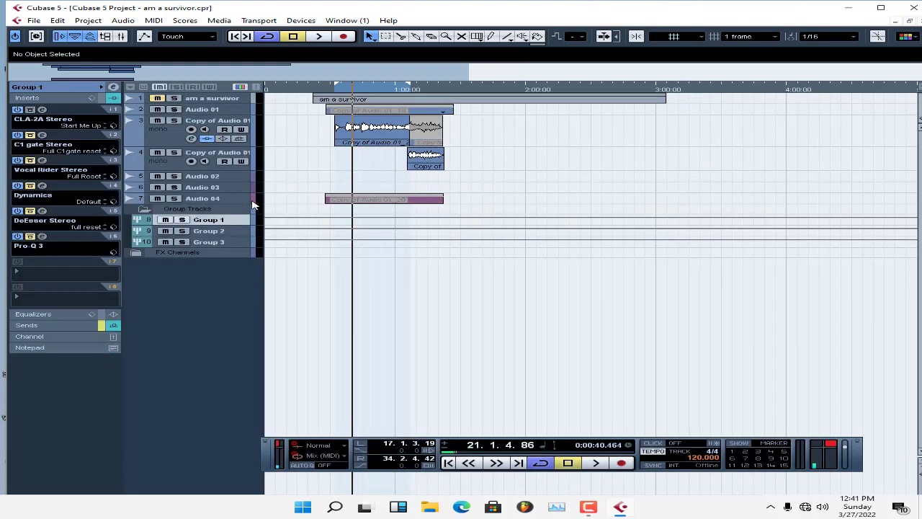
{"action": "left_click", "coordinate": [42, 112]}
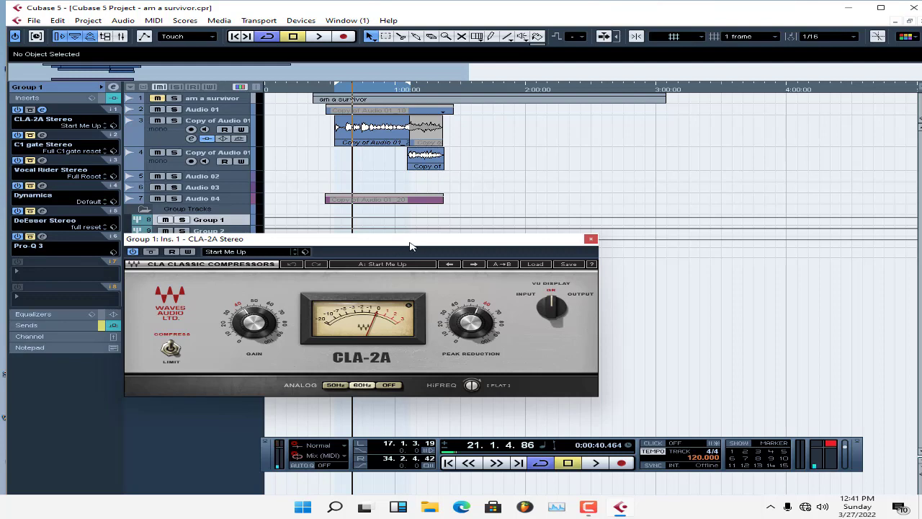
{"action": "left_click_drag", "start_coordinate": [410, 247], "coordinate": [509, 264]}
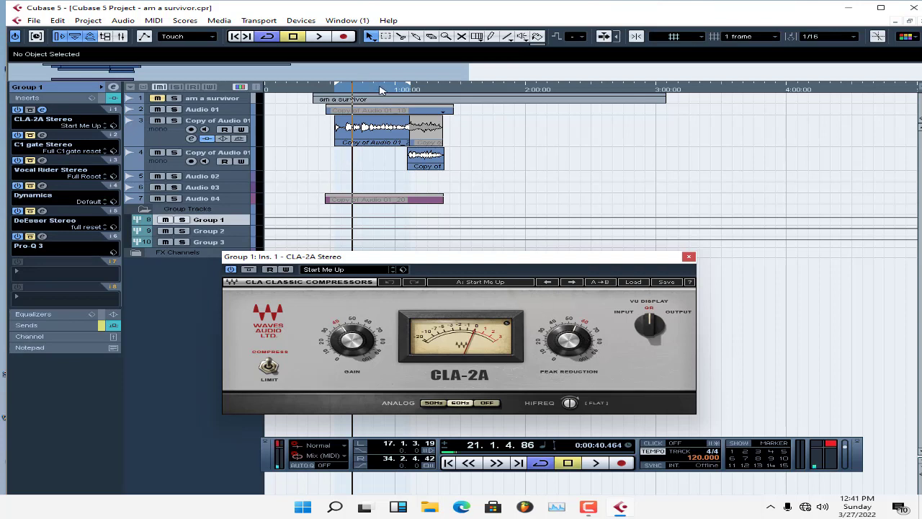
{"action": "left_click", "coordinate": [321, 37]}
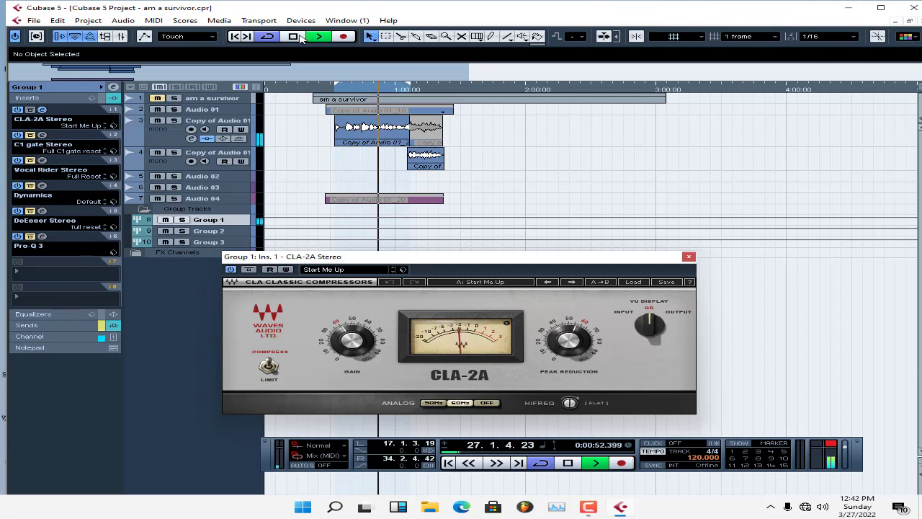
{"action": "left_click", "coordinate": [295, 37]}
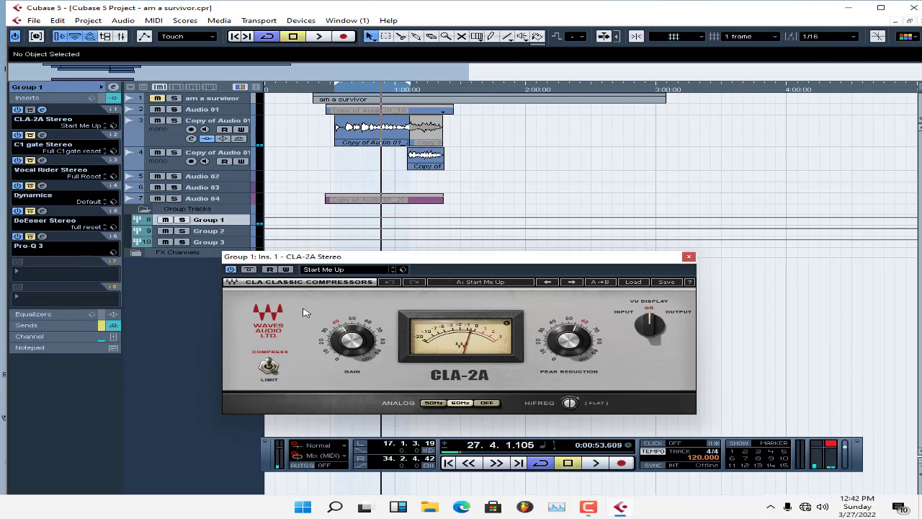
Step: Listen to the vocal with the CLA-2A switched off, and reactivate the compressor to inspect its Gain and Peak Reduction settings
{"action": "left_click", "coordinate": [231, 269]}
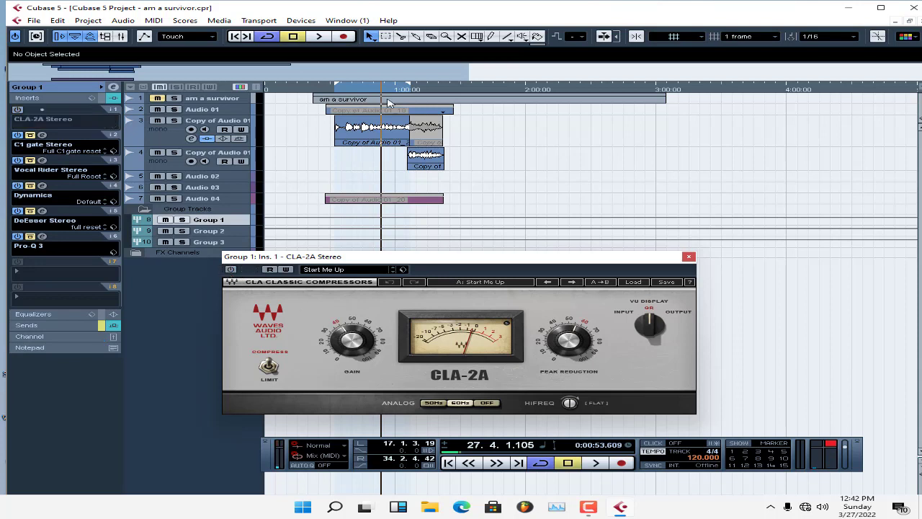
{"action": "double_click", "coordinate": [363, 91]}
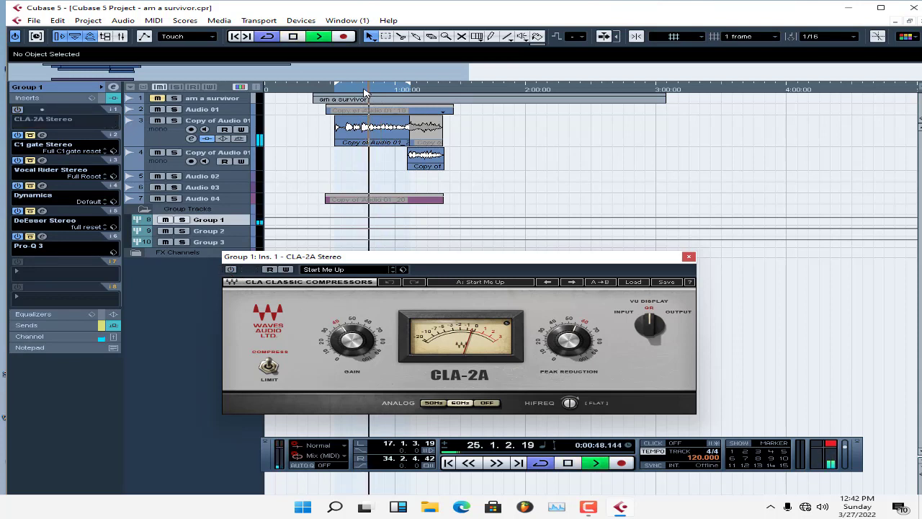
{"action": "left_click", "coordinate": [294, 37]}
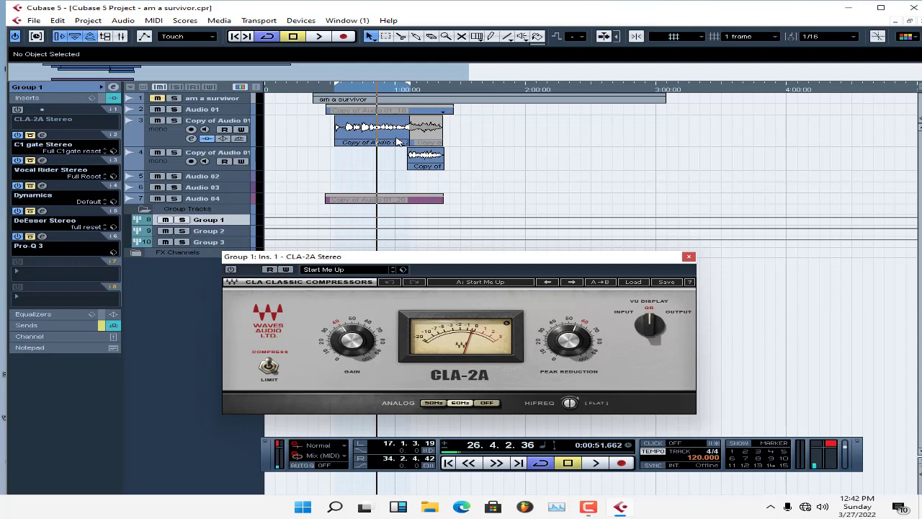
{"action": "left_click", "coordinate": [231, 269]}
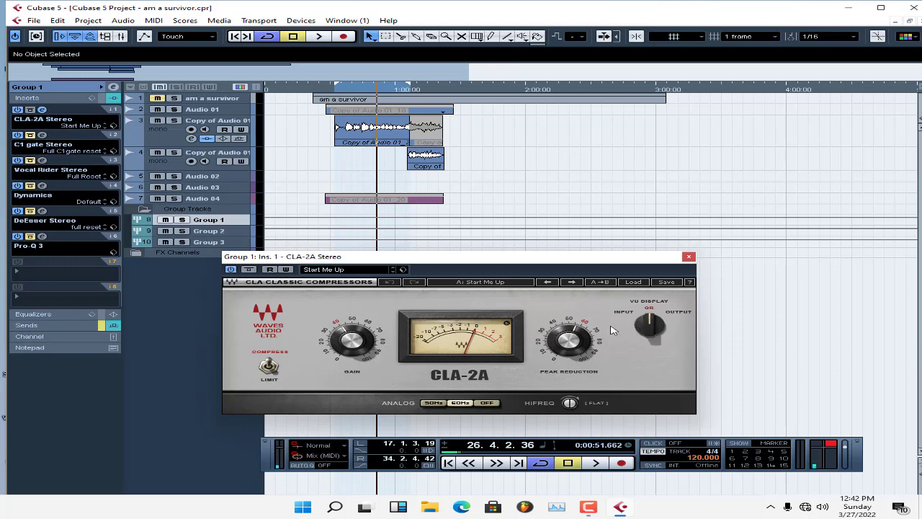
{"action": "mouse_move", "coordinate": [584, 332]}
{"action": "mouse_move", "coordinate": [340, 336]}
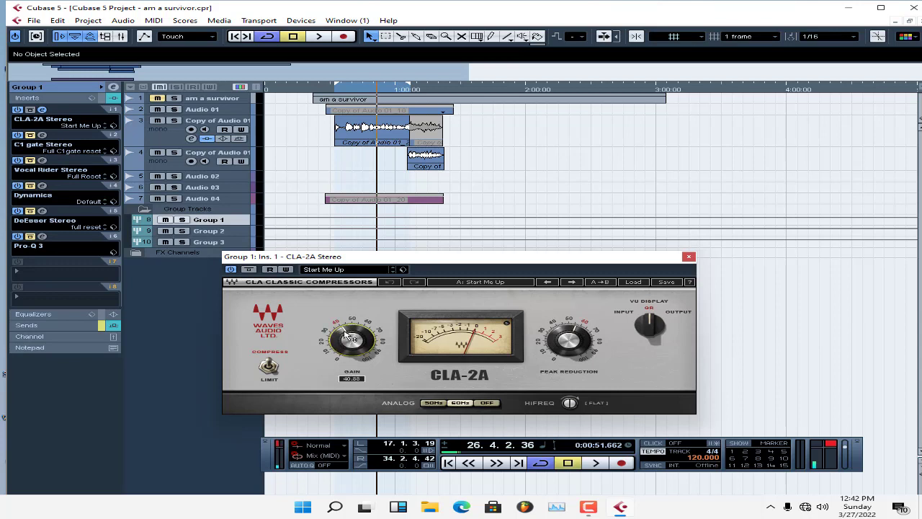
{"action": "left_click", "coordinate": [689, 257]}
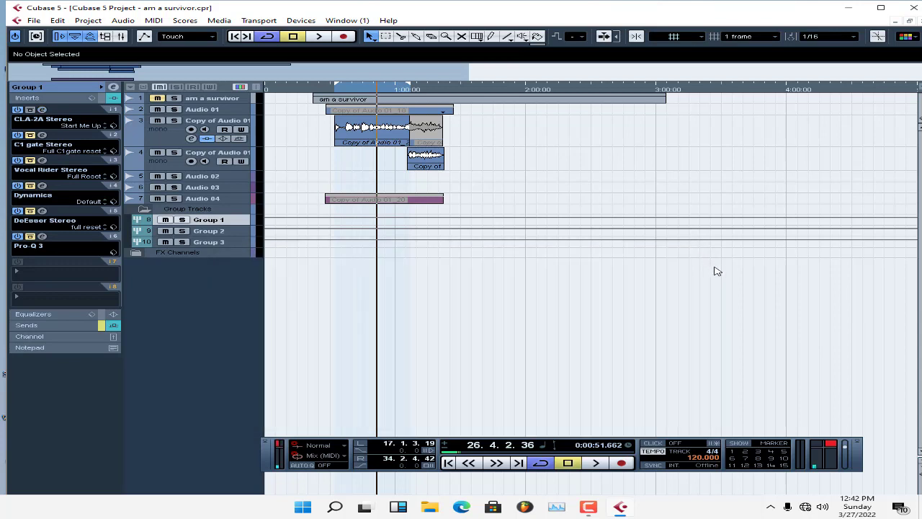
Step: Clear the transport's clip indicator and take Group 1's C1 gate out of bypass, reviewing its settings
{"action": "left_click", "coordinate": [830, 442]}
{"action": "left_click", "coordinate": [43, 145]}
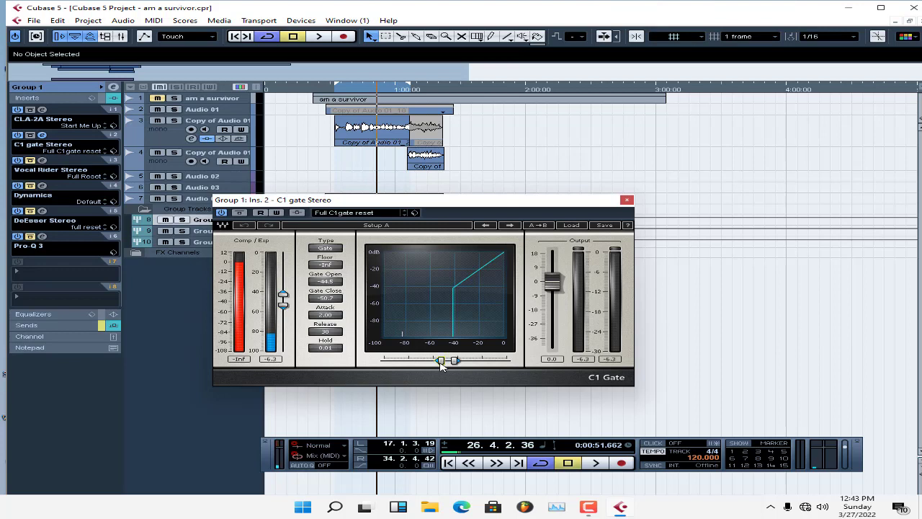
{"action": "left_click", "coordinate": [627, 199]}
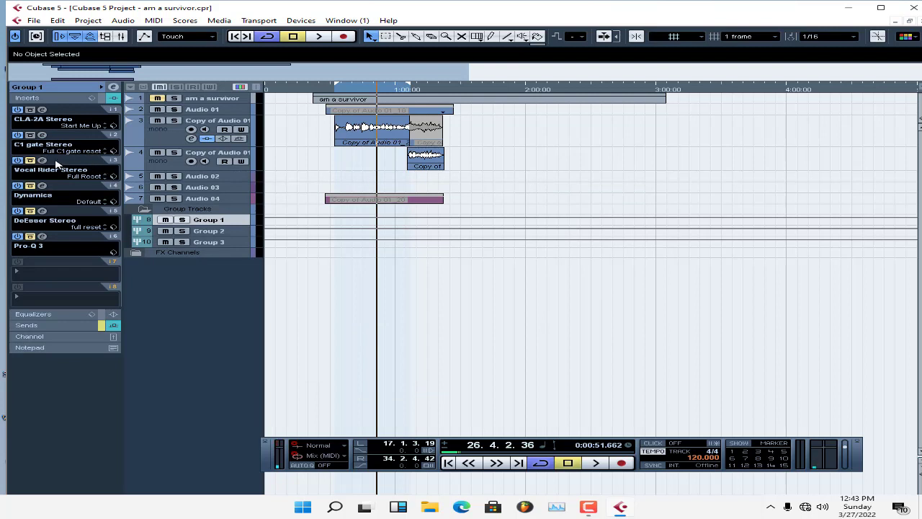
Step: Take Group 1's Vocal Rider out of bypass and review its range, rider and output settings
{"action": "left_click", "coordinate": [30, 160]}
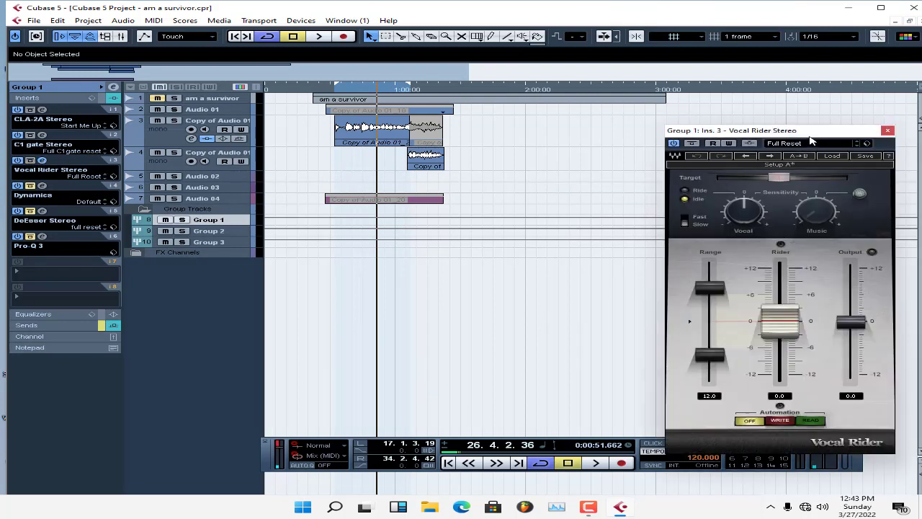
{"action": "left_click_drag", "start_coordinate": [812, 137], "coordinate": [759, 137]}
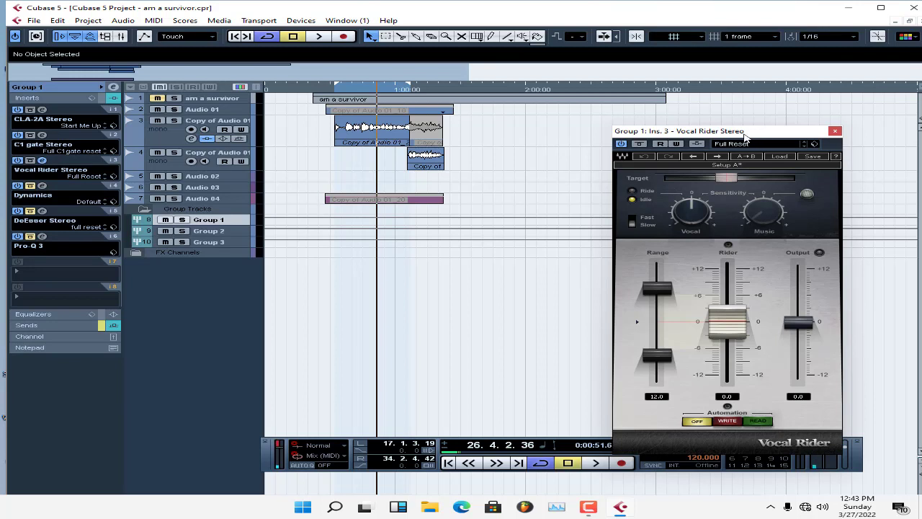
{"action": "left_click_drag", "start_coordinate": [744, 133], "coordinate": [731, 130]}
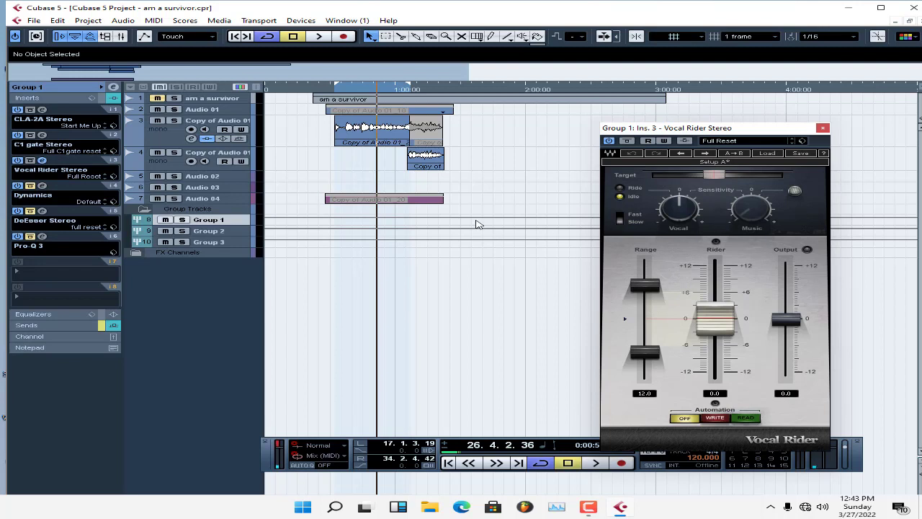
{"action": "left_click", "coordinate": [822, 129]}
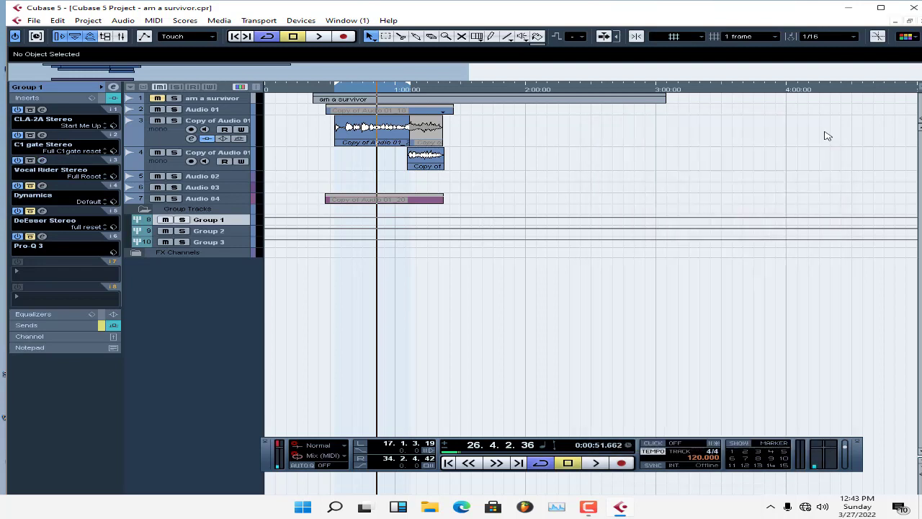
Step: Play the vocal from about bar 20 and compare it with Group 1's Vocal Rider switched off and on
{"action": "left_click", "coordinate": [348, 93]}
{"action": "key", "text": "space"}
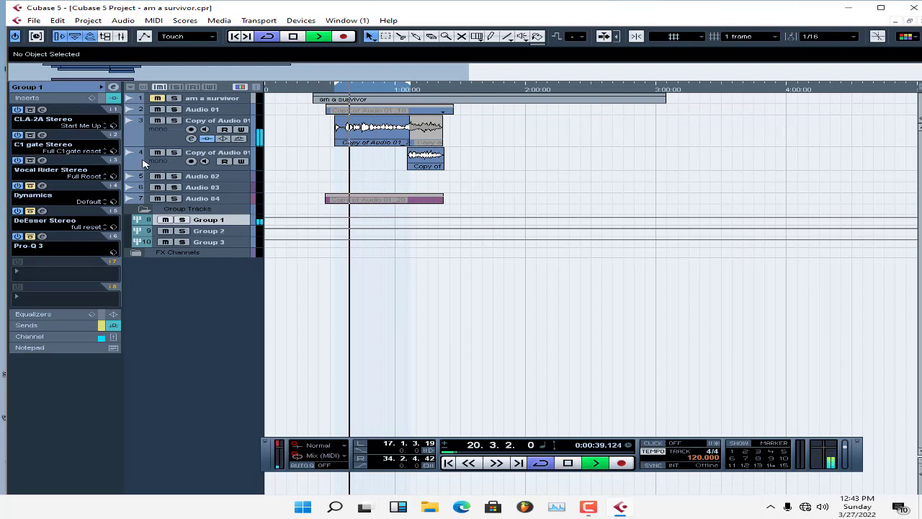
{"action": "left_click", "coordinate": [18, 161]}
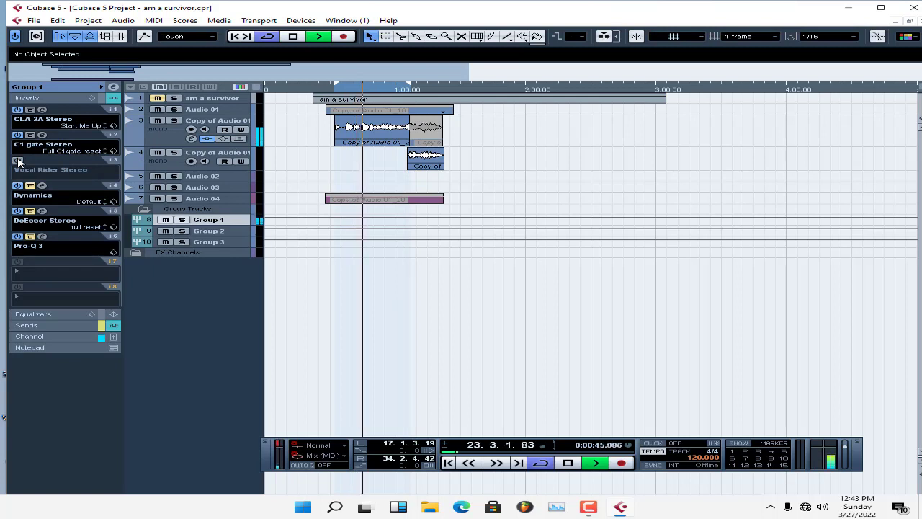
{"action": "left_click", "coordinate": [18, 161]}
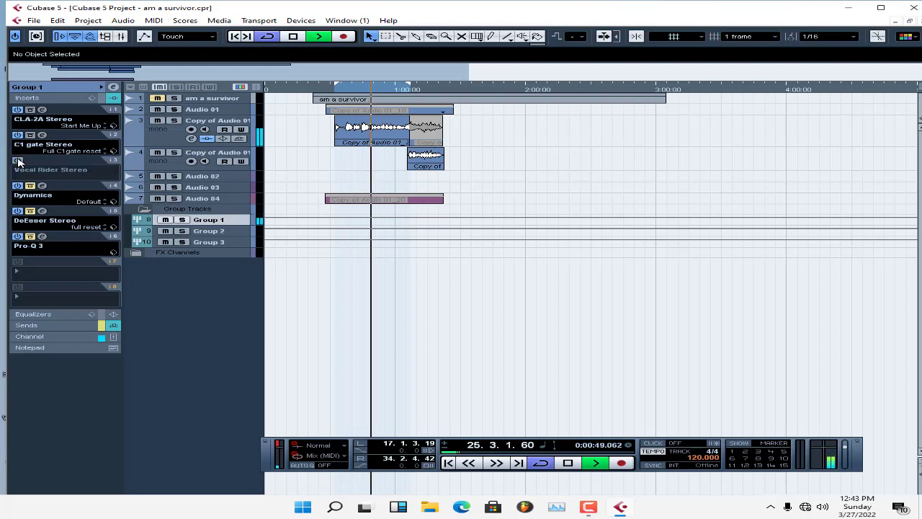
{"action": "left_click", "coordinate": [18, 161]}
{"action": "left_click", "coordinate": [18, 160]}
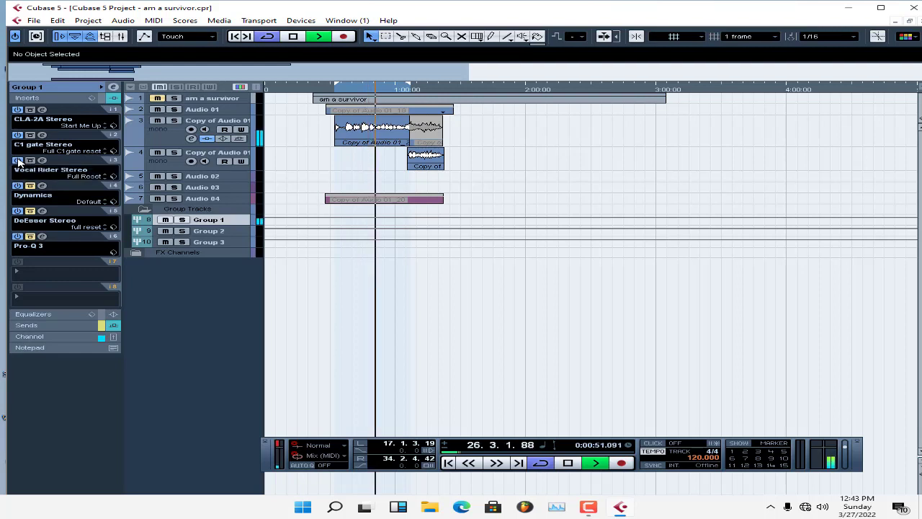
{"action": "left_click", "coordinate": [295, 40]}
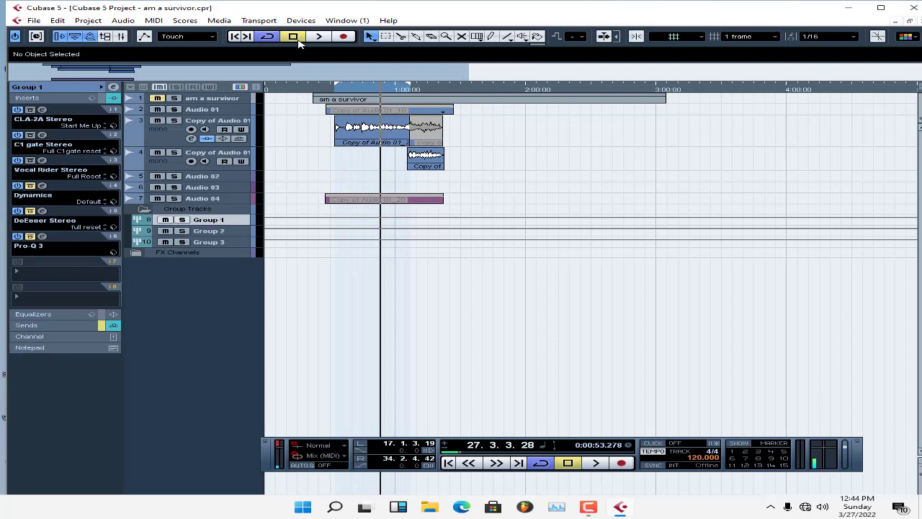
Step: Replay the vocal with the Vocal Rider on, off and on again, and save the project
{"action": "left_click", "coordinate": [348, 89]}
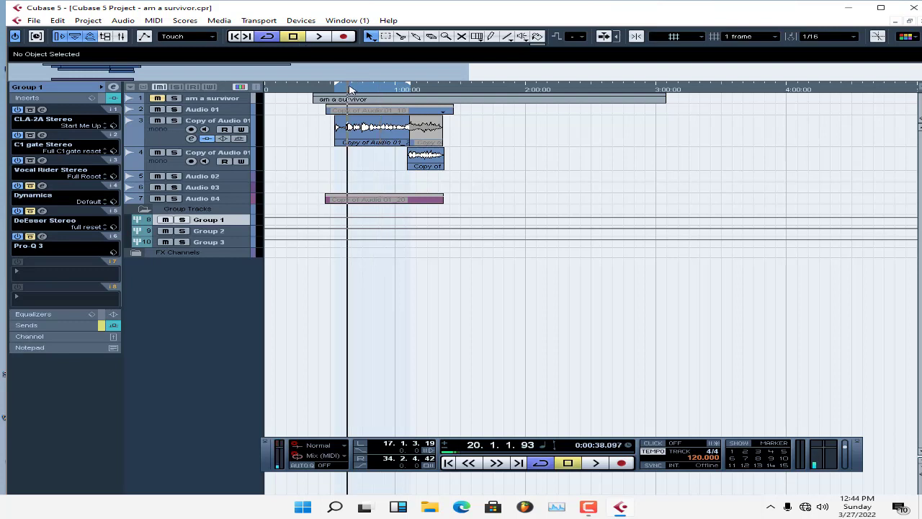
{"action": "left_click", "coordinate": [320, 37]}
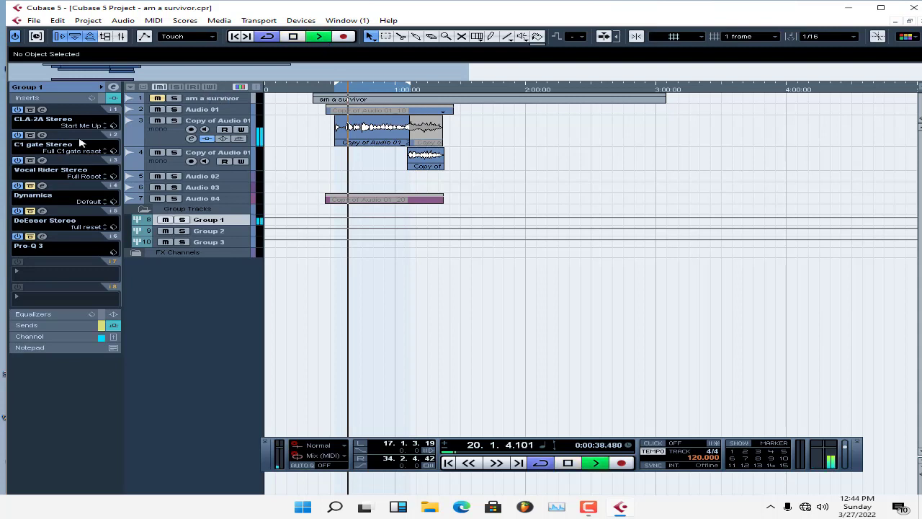
{"action": "left_click", "coordinate": [17, 160]}
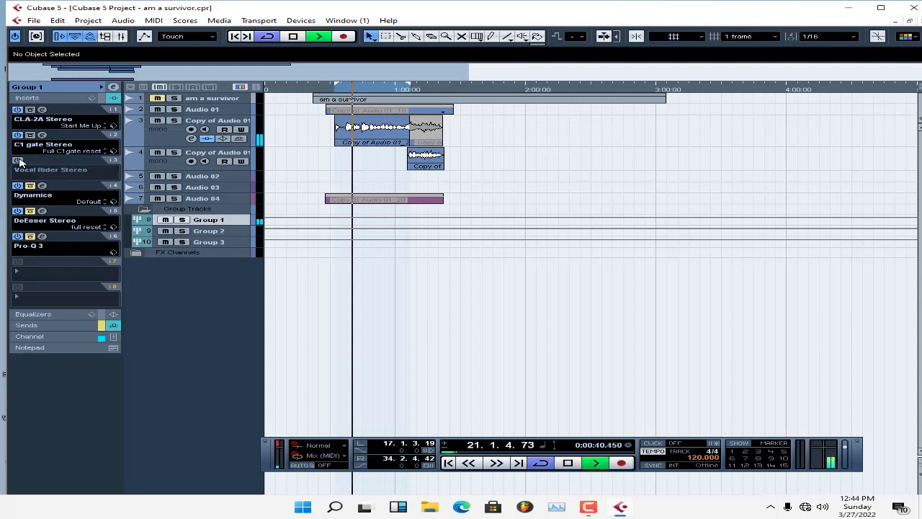
{"action": "left_click", "coordinate": [18, 160]}
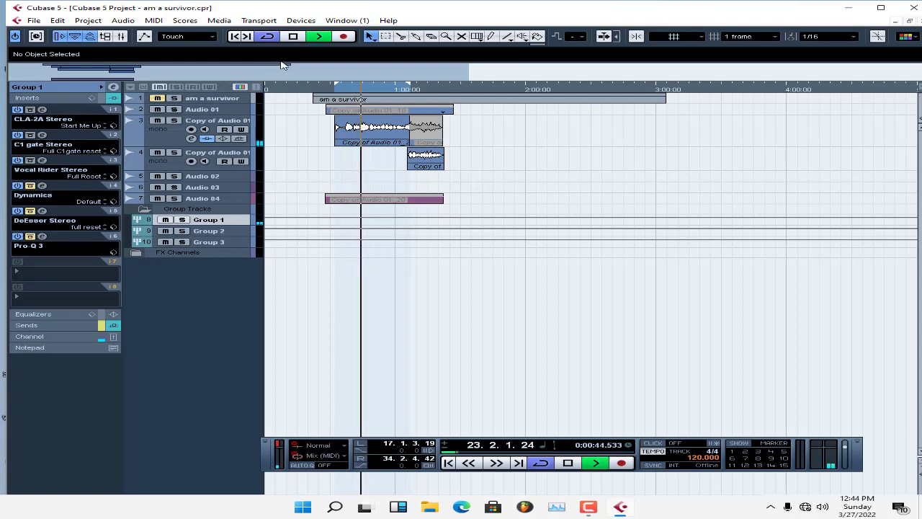
{"action": "left_click", "coordinate": [293, 40]}
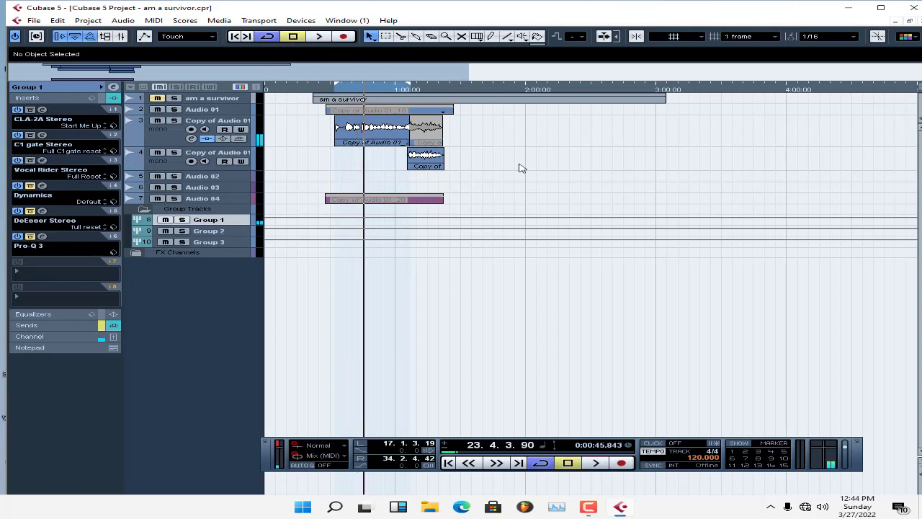
{"action": "left_click", "coordinate": [34, 20]}
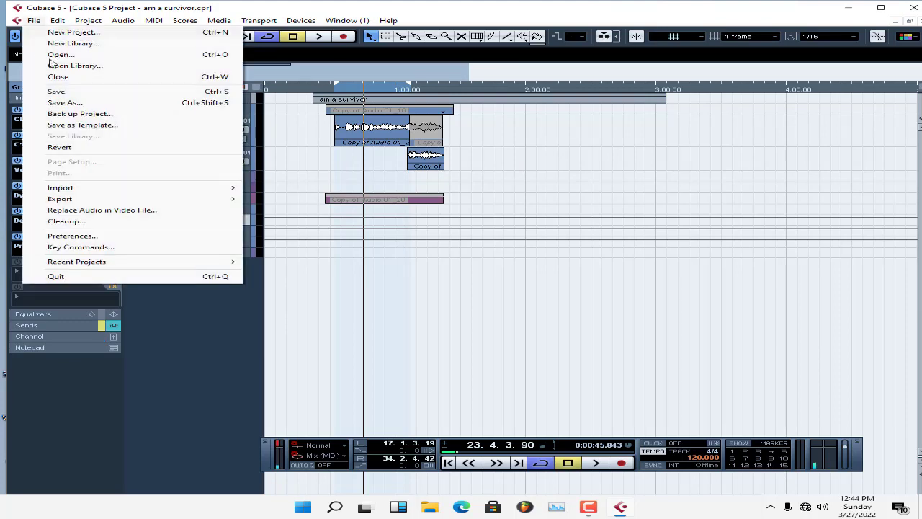
{"action": "left_click", "coordinate": [56, 91]}
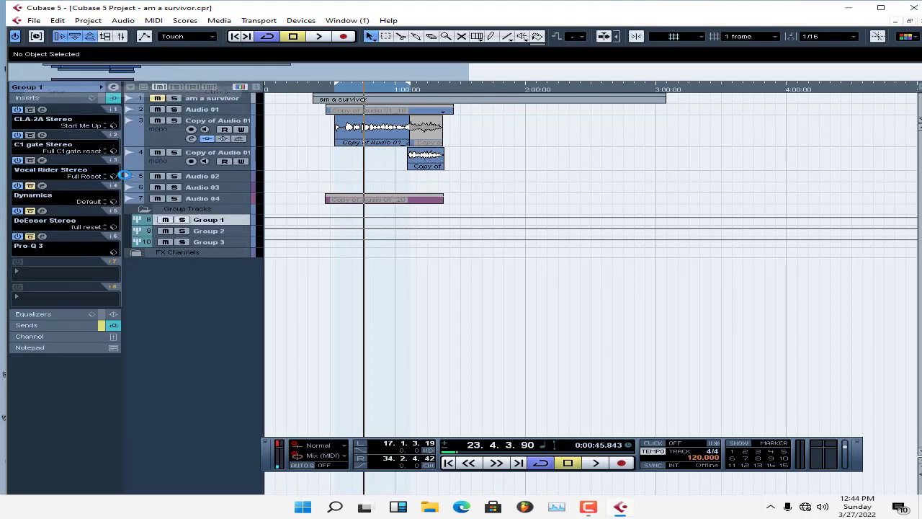
Step: Take Group 1's Dynamics insert out of bypass and open it to review its compressor settings
{"action": "left_click", "coordinate": [42, 186]}
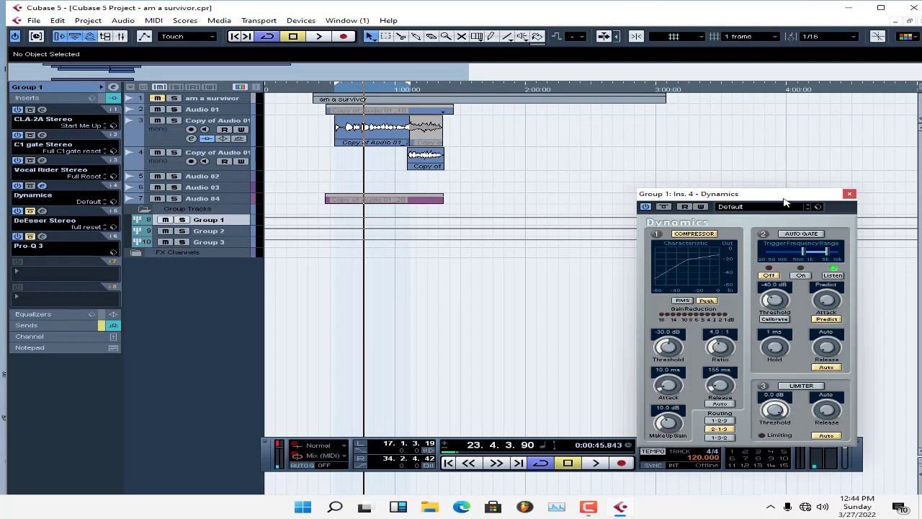
{"action": "left_click_drag", "start_coordinate": [782, 199], "coordinate": [666, 181]}
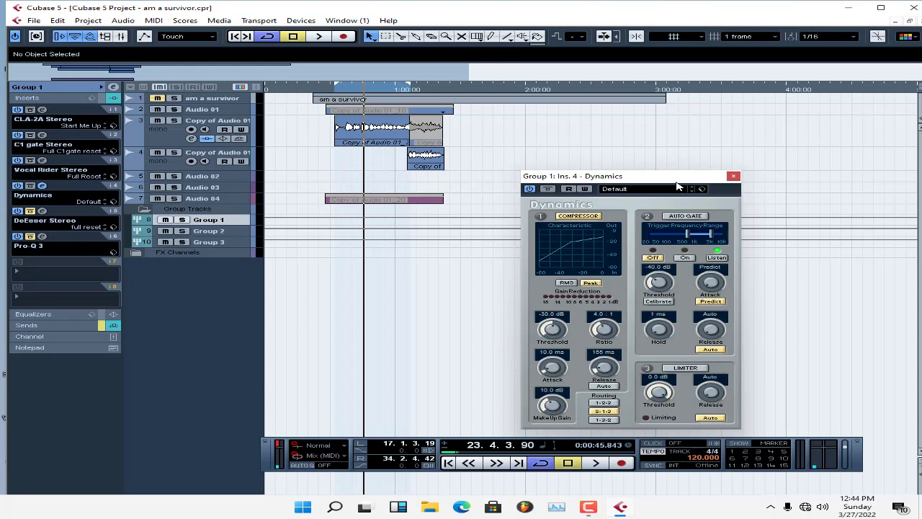
{"action": "left_click_drag", "start_coordinate": [670, 183], "coordinate": [696, 173]}
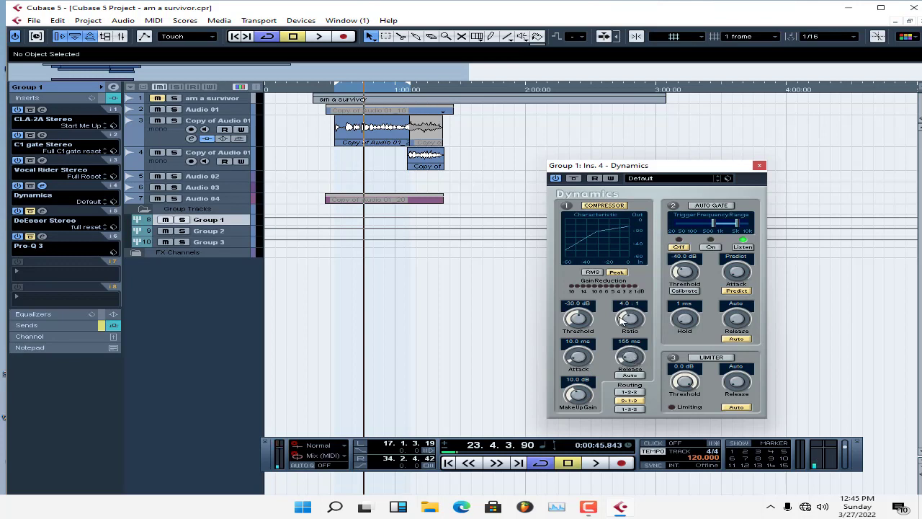
Step: Audition the vocal with the Dynamics compressor on, off and on again, and close its window after stopping playback
{"action": "left_click", "coordinate": [347, 92]}
{"action": "key", "text": "space"}
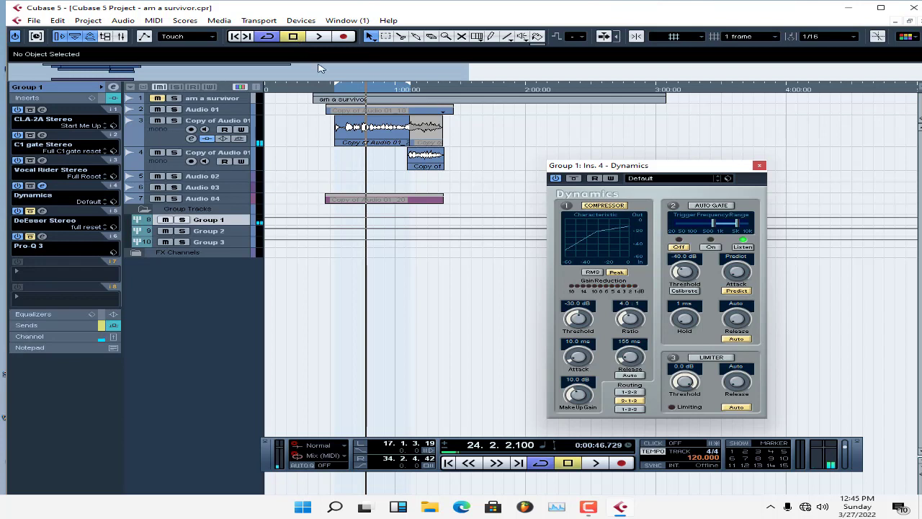
{"action": "left_click", "coordinate": [343, 91]}
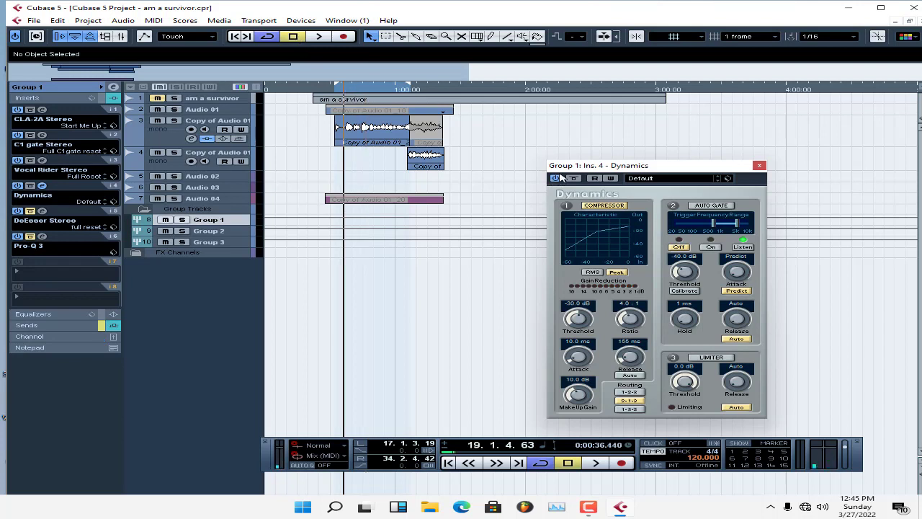
{"action": "left_click", "coordinate": [317, 36]}
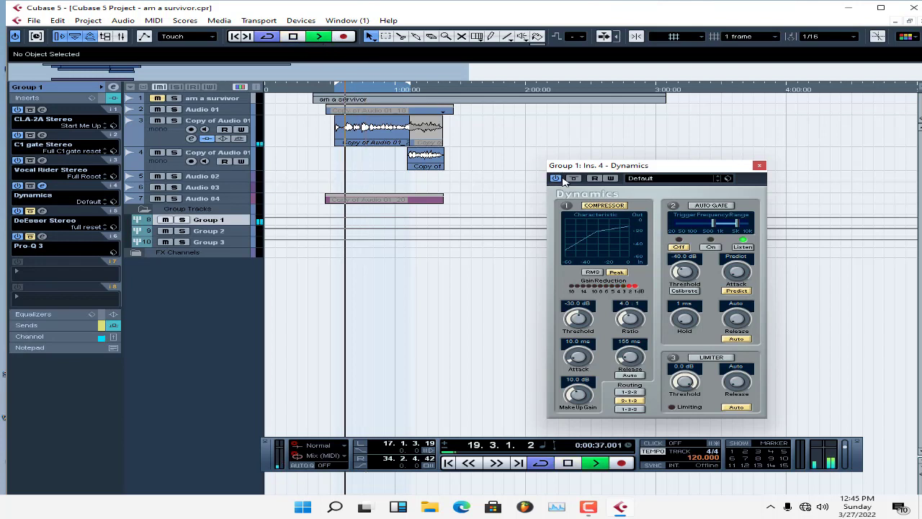
{"action": "left_click", "coordinate": [554, 179]}
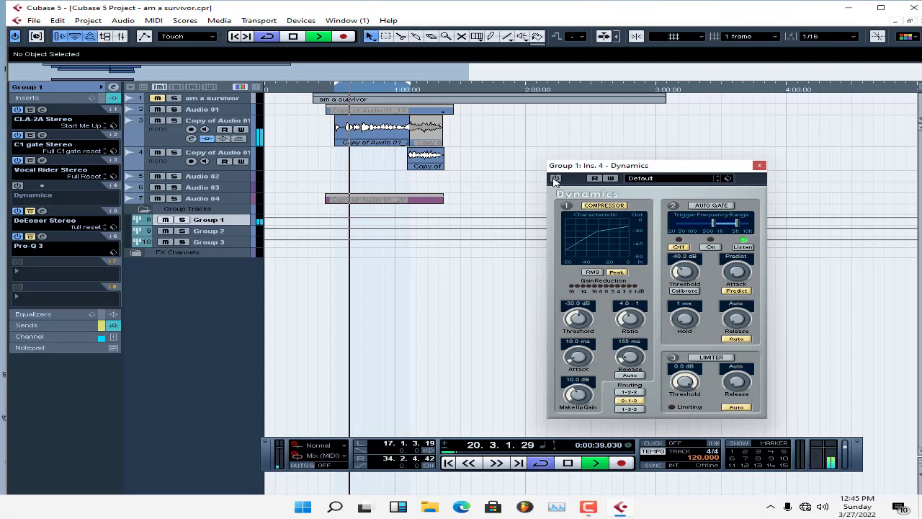
{"action": "left_click", "coordinate": [555, 179]}
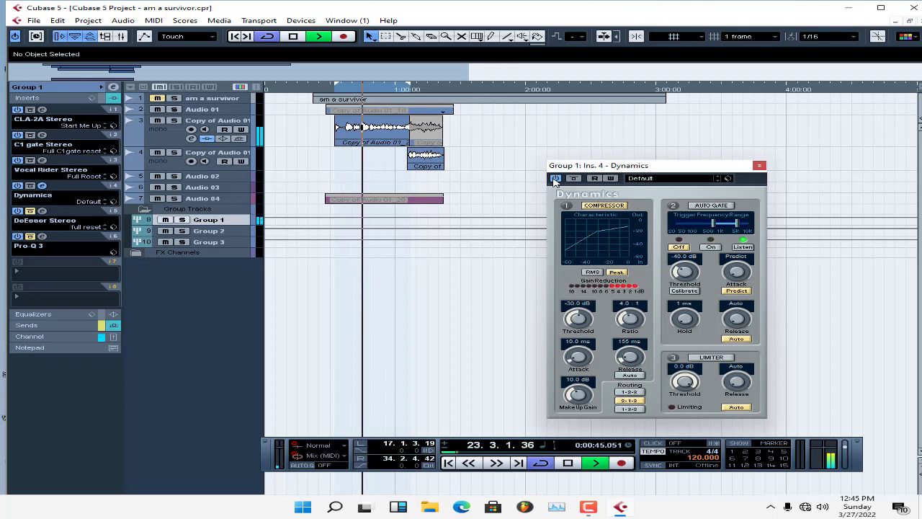
{"action": "left_click", "coordinate": [292, 37]}
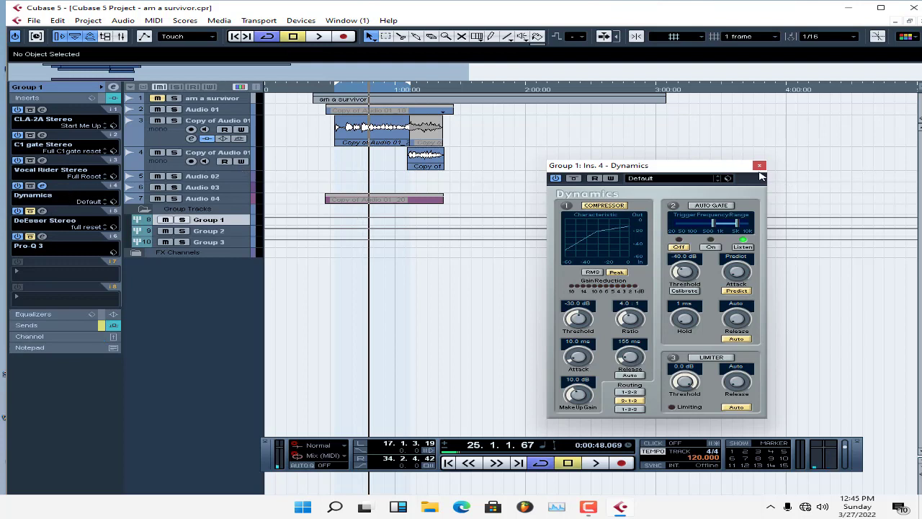
{"action": "left_click", "coordinate": [758, 166]}
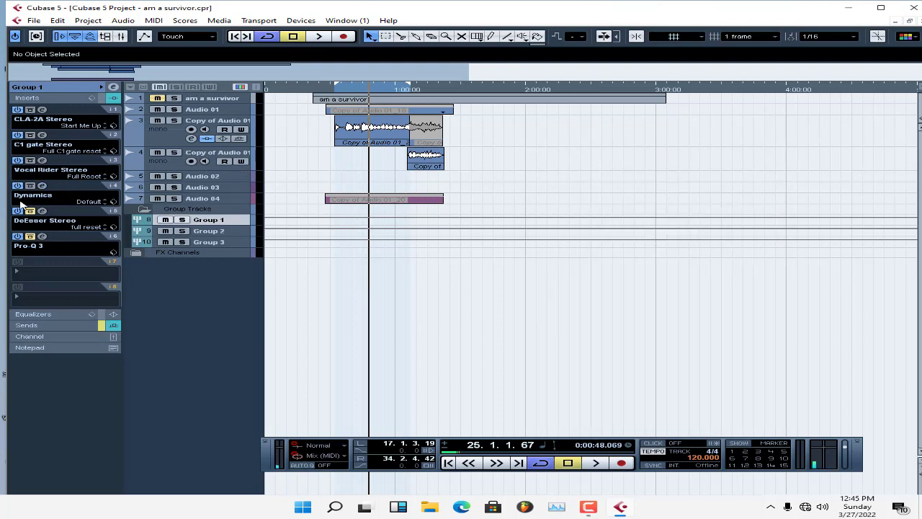
Step: Take Group 1's DeEsser out of bypass and set its threshold to -30.1
{"action": "left_click", "coordinate": [42, 211]}
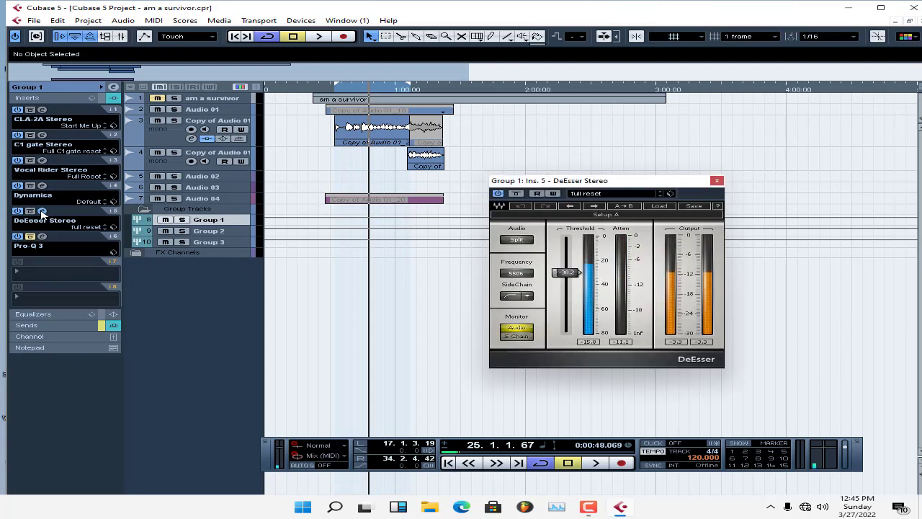
{"action": "left_click", "coordinate": [566, 272]}
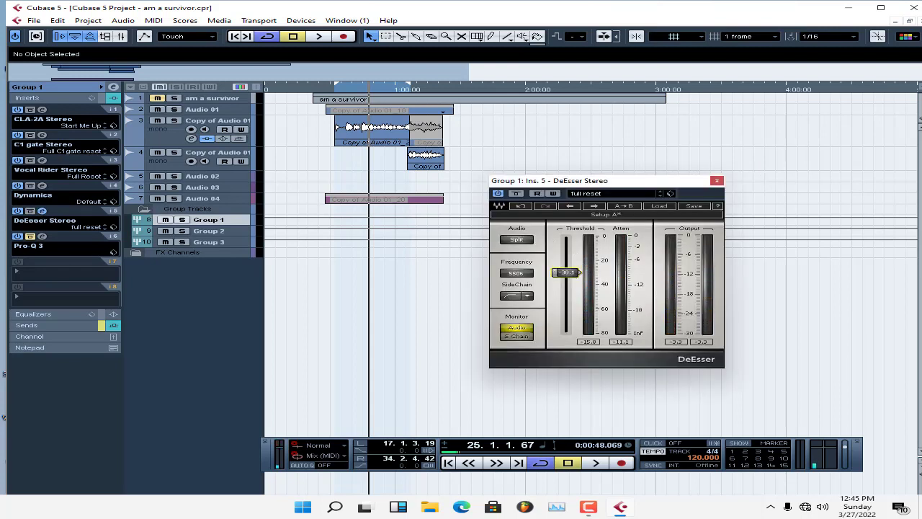
{"action": "left_click", "coordinate": [717, 181]}
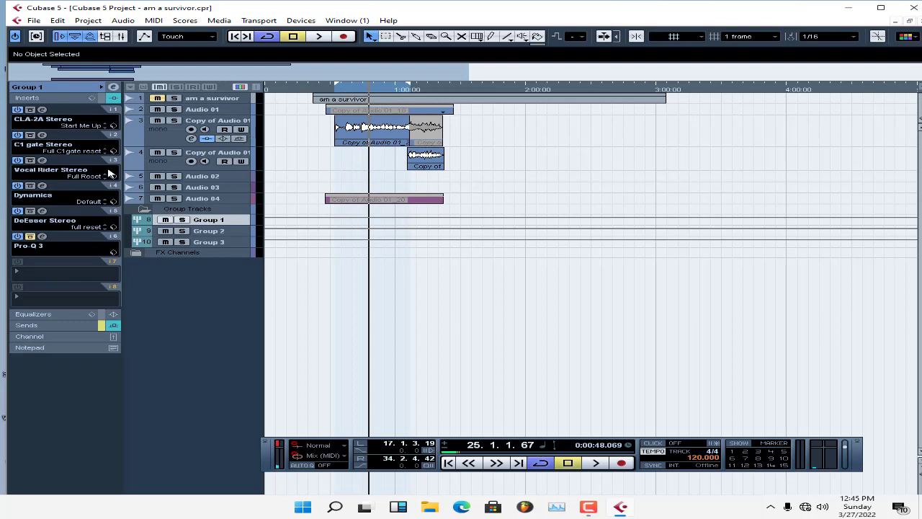
{"action": "left_click", "coordinate": [42, 211]}
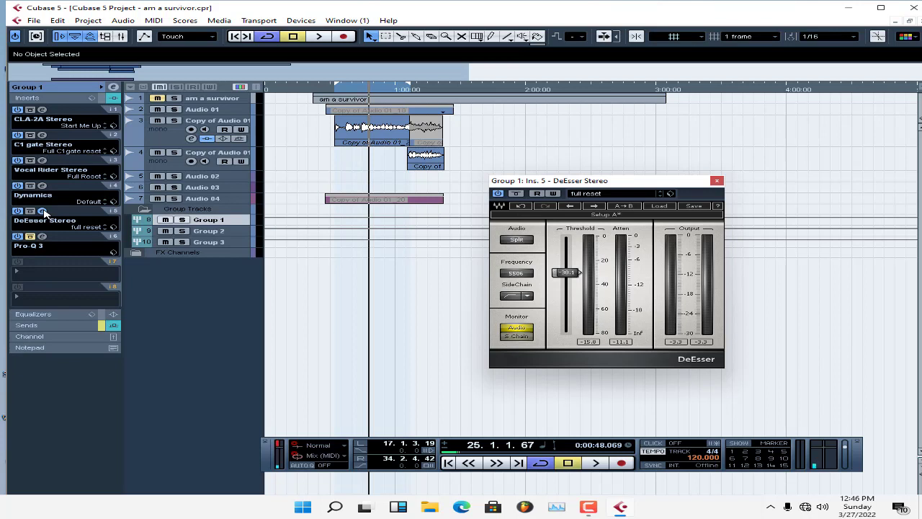
{"action": "left_click", "coordinate": [43, 211]}
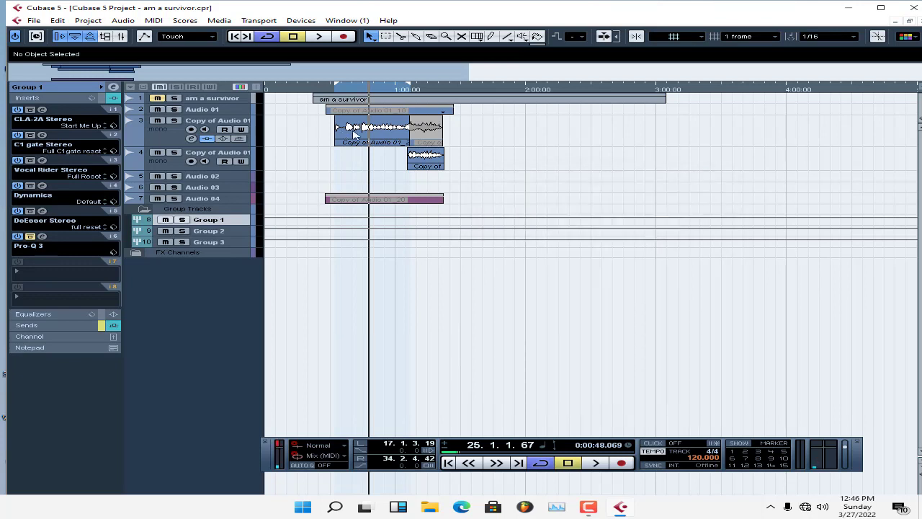
Step: Play the vocal from about bar 19 and compare it with the DeEsser switched off and on
{"action": "left_click", "coordinate": [343, 87]}
{"action": "key", "text": "space"}
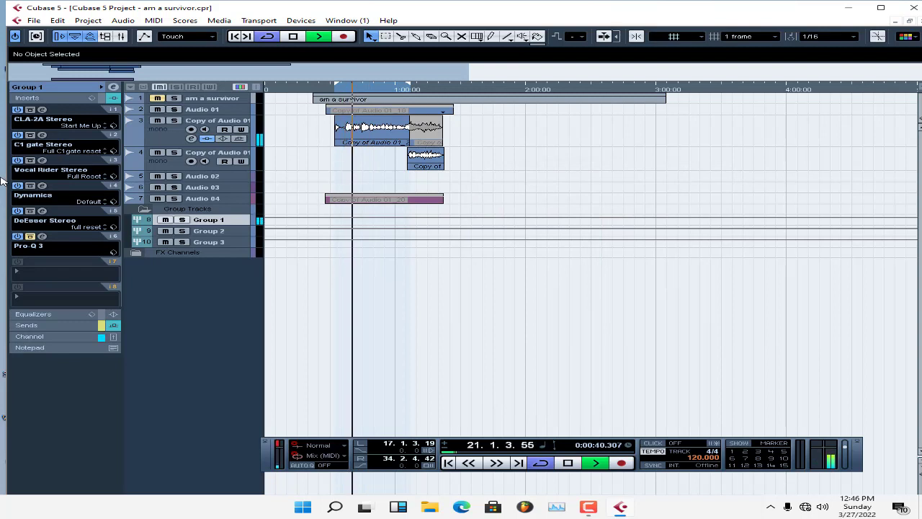
{"action": "left_click", "coordinate": [18, 211]}
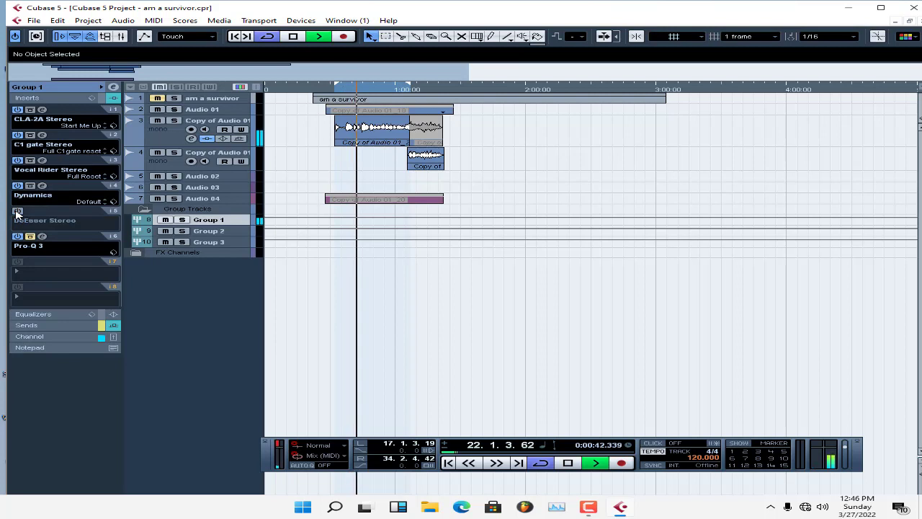
{"action": "left_click", "coordinate": [17, 211]}
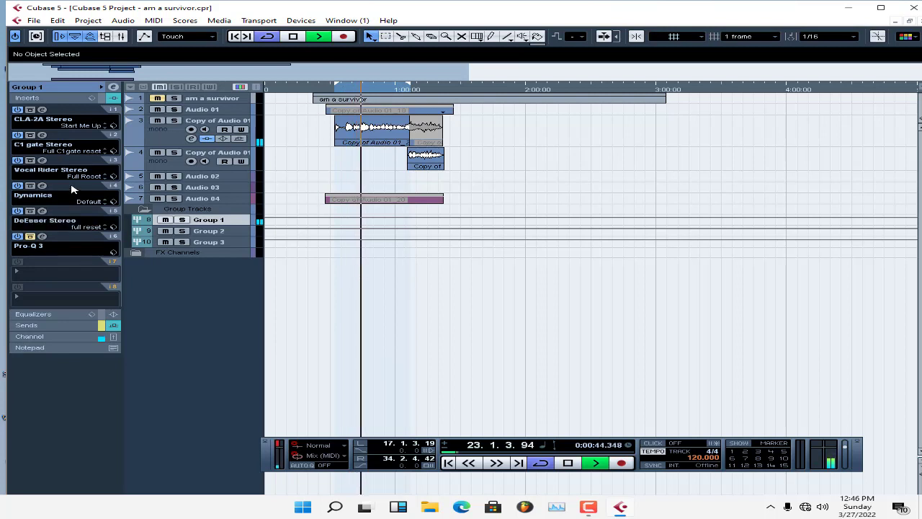
{"action": "key", "text": "space"}
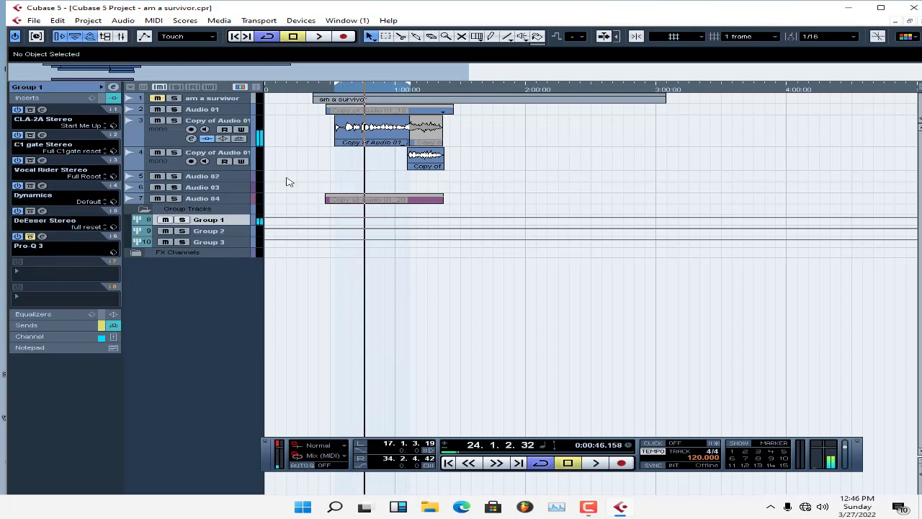
Step: Take Group 1's Pro-Q 3 equalizer out of bypass and audition the vocal from about bar 19 with it switched off and on
{"action": "left_click", "coordinate": [41, 236]}
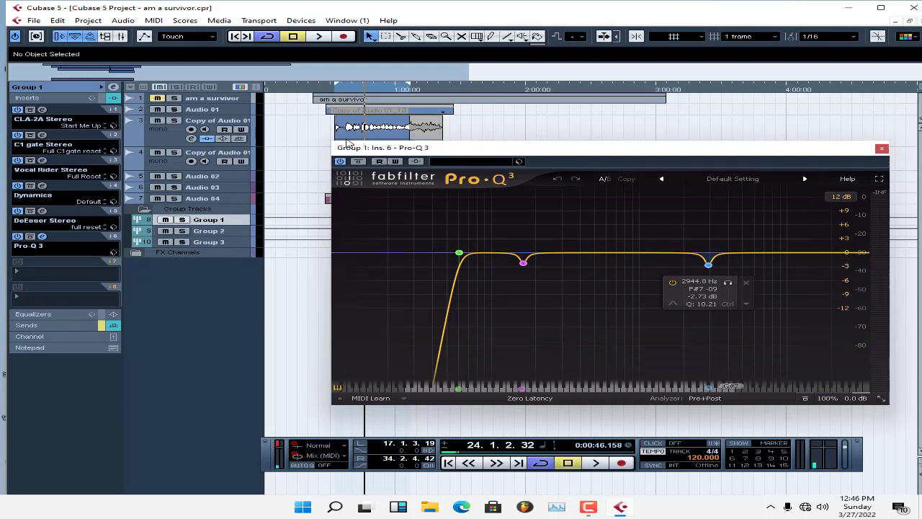
{"action": "left_click", "coordinate": [345, 92]}
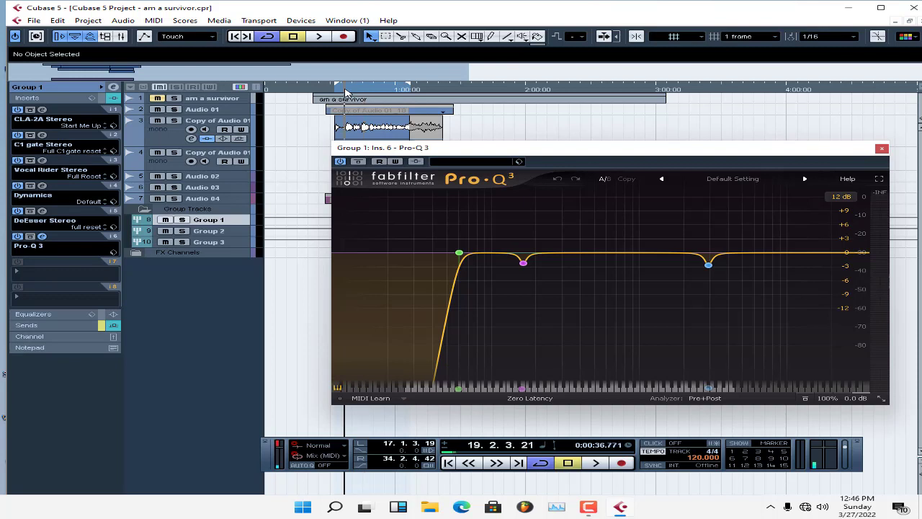
{"action": "left_click", "coordinate": [319, 37]}
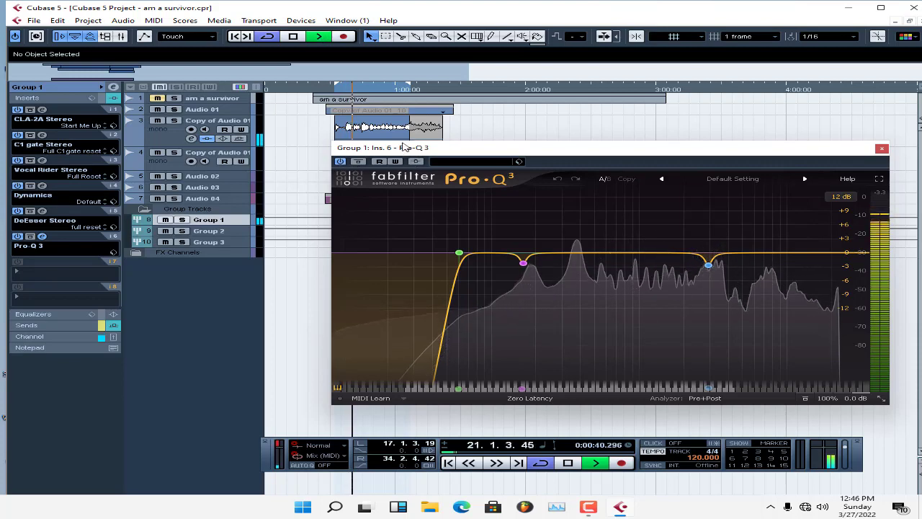
{"action": "left_click_drag", "start_coordinate": [344, 147], "coordinate": [347, 216]}
{"action": "left_click", "coordinate": [343, 229]}
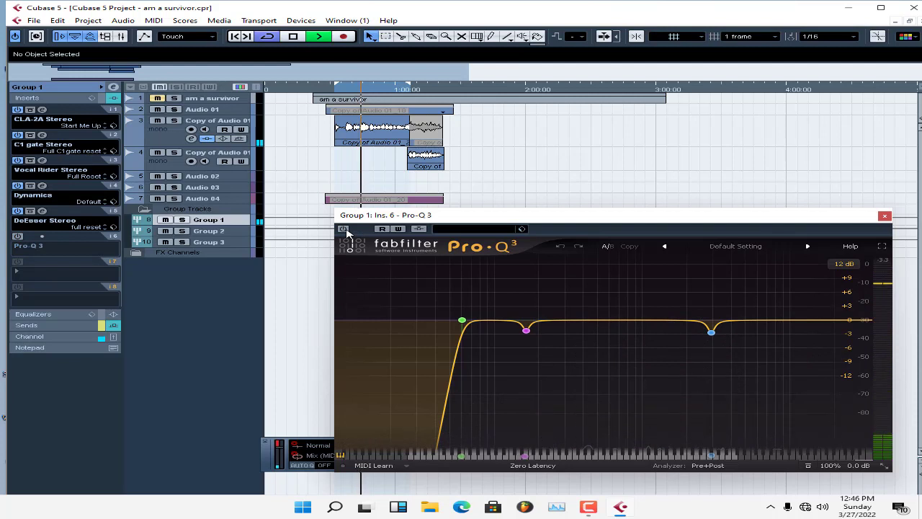
{"action": "left_click", "coordinate": [343, 229]}
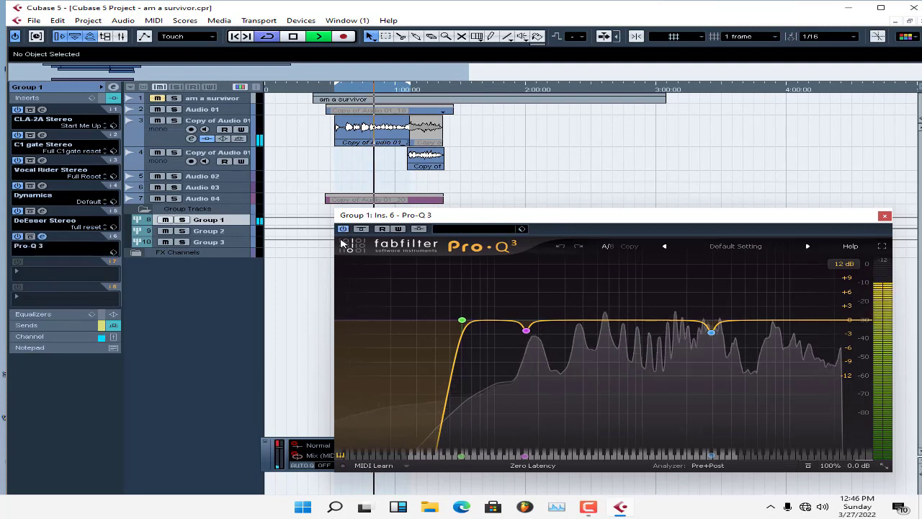
{"action": "key", "text": "space"}
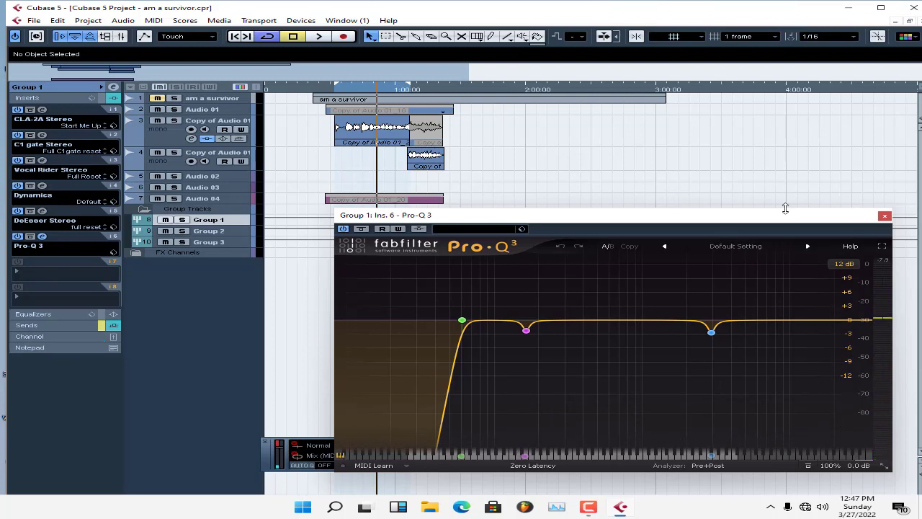
Step: Close the Pro-Q 3 window and save the project
{"action": "left_click", "coordinate": [884, 216]}
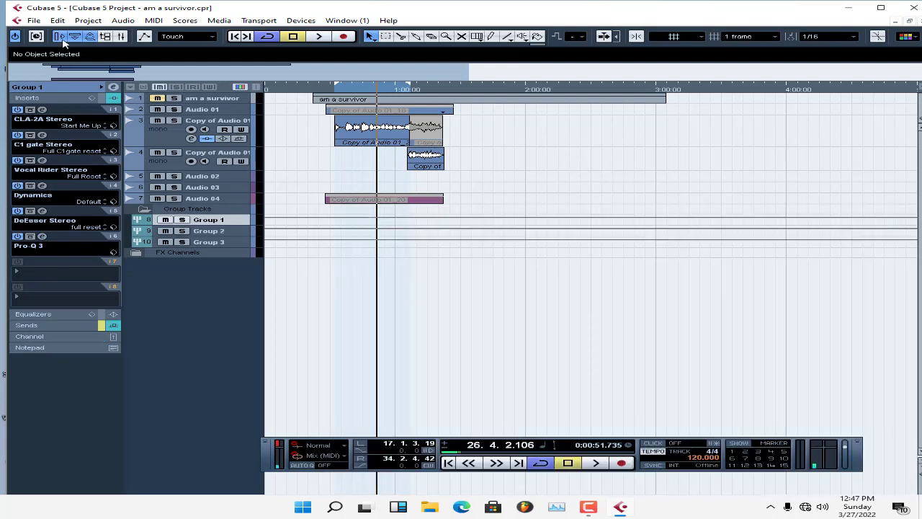
{"action": "left_click", "coordinate": [34, 20]}
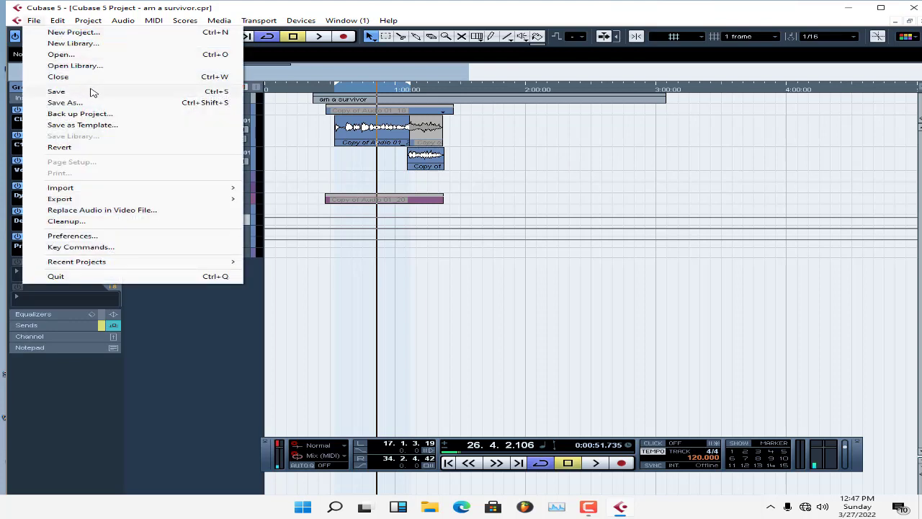
{"action": "left_click", "coordinate": [56, 91]}
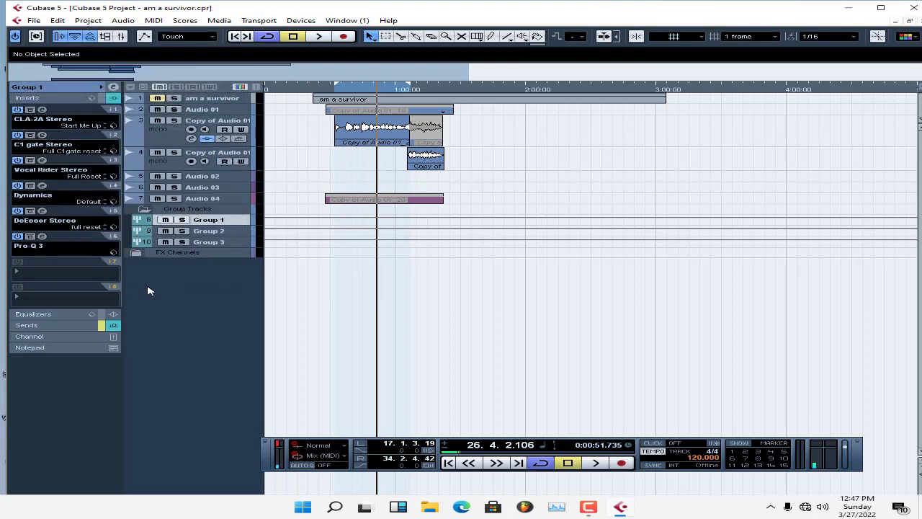
Step: Take Group 1's sends out of bypass and open the RVerb Stereo reverb with the FX 2-PingPongDelay send switched off
{"action": "left_click", "coordinate": [98, 329]}
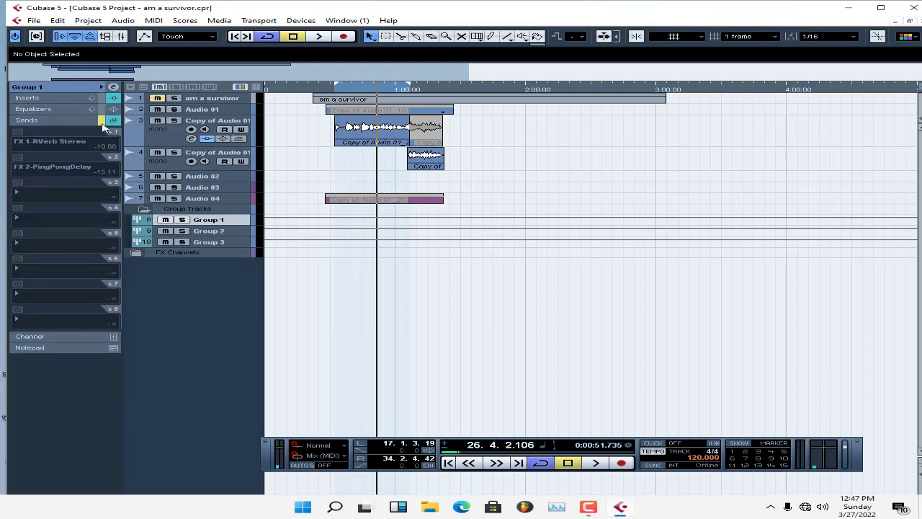
{"action": "left_click", "coordinate": [42, 133]}
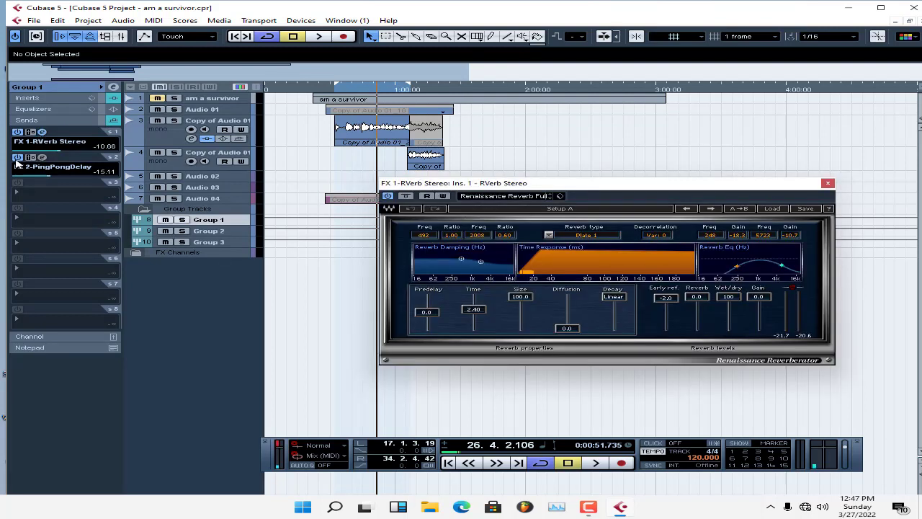
{"action": "left_click", "coordinate": [16, 158]}
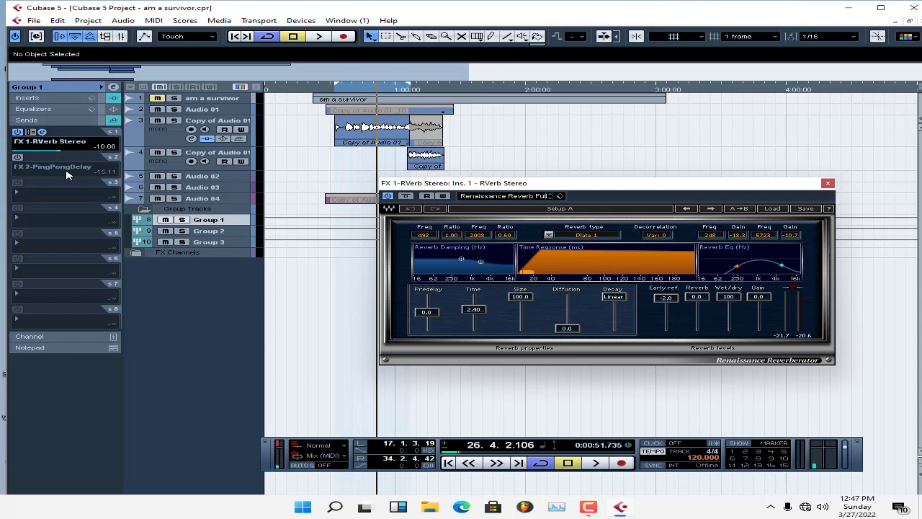
{"action": "left_click", "coordinate": [18, 157]}
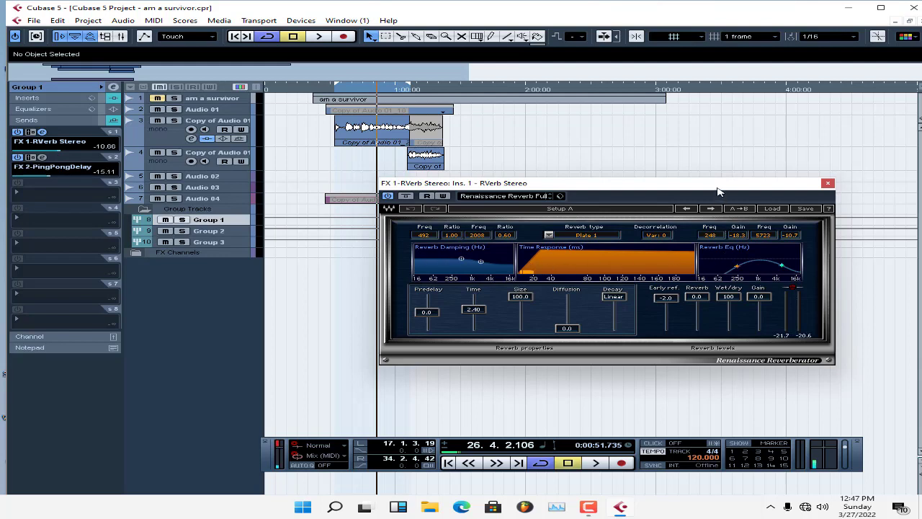
{"action": "left_click_drag", "start_coordinate": [717, 192], "coordinate": [621, 230]}
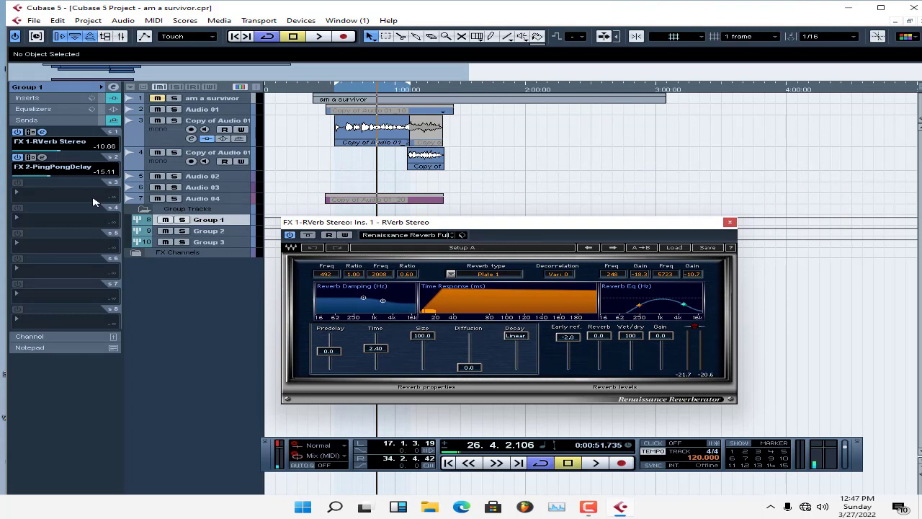
{"action": "left_click", "coordinate": [18, 158]}
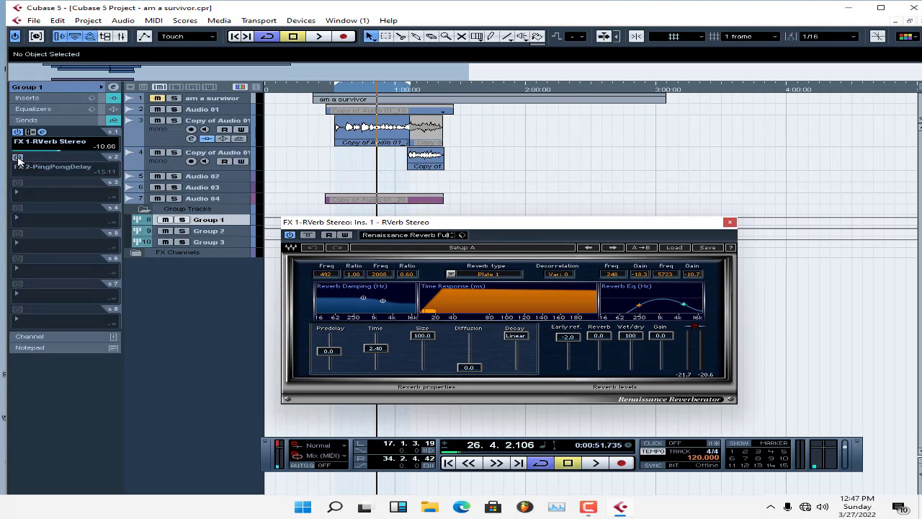
Step: Play the vocal from near the start of the loop range with only the reverb send active, and close the reverb window after stopping
{"action": "left_click", "coordinate": [347, 93]}
{"action": "key", "text": "space"}
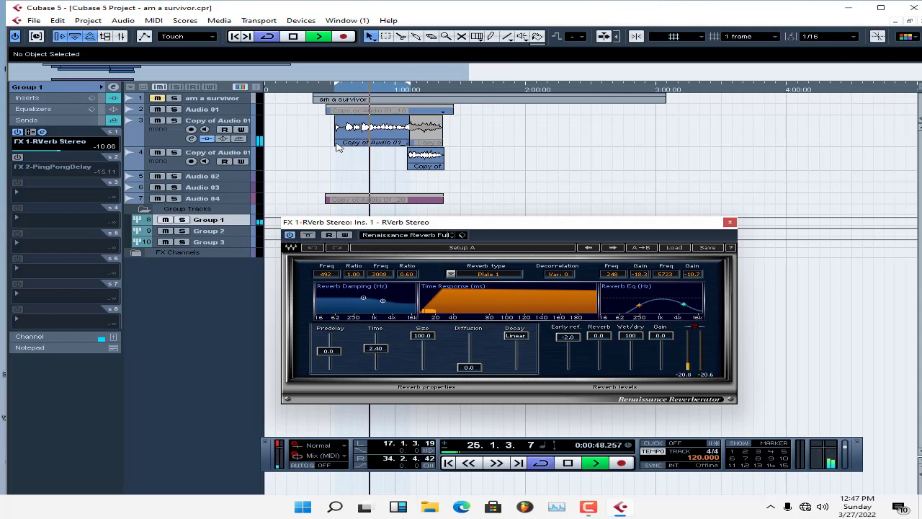
{"action": "left_click", "coordinate": [295, 38]}
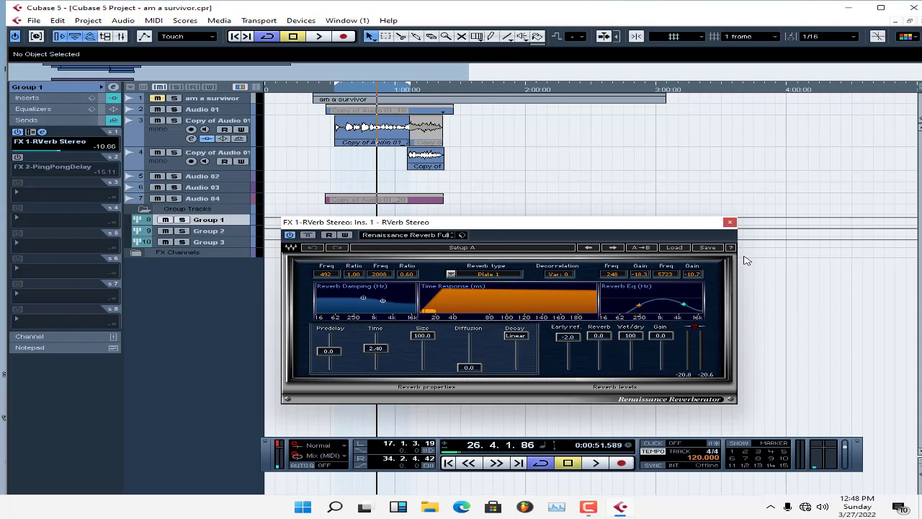
{"action": "left_click", "coordinate": [730, 223]}
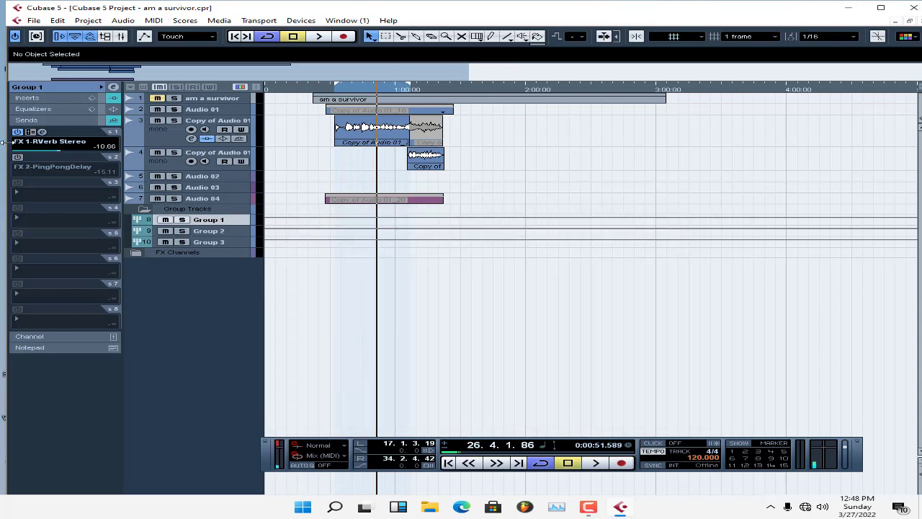
Step: Switch Group 1's FX 2-PingPongDelay send back on and open the delay plug-in to review its settings before closing it
{"action": "left_click", "coordinate": [18, 158]}
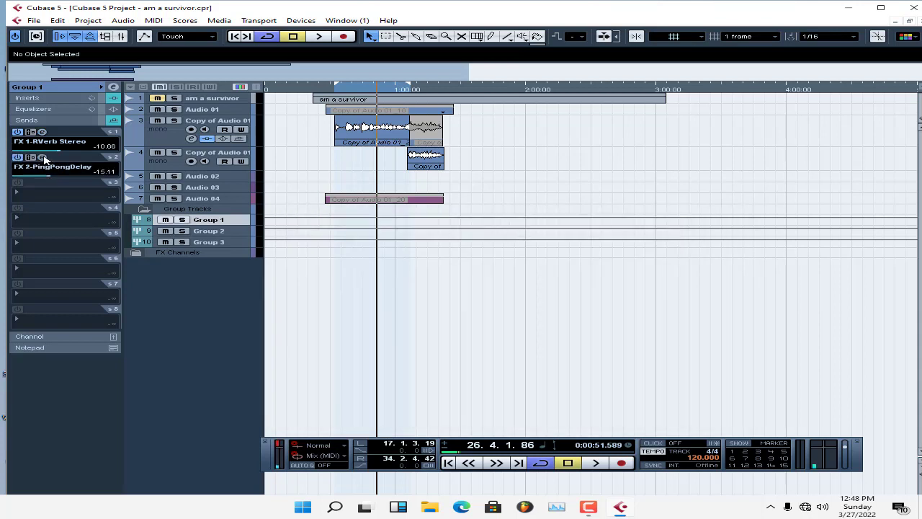
{"action": "left_click", "coordinate": [42, 158]}
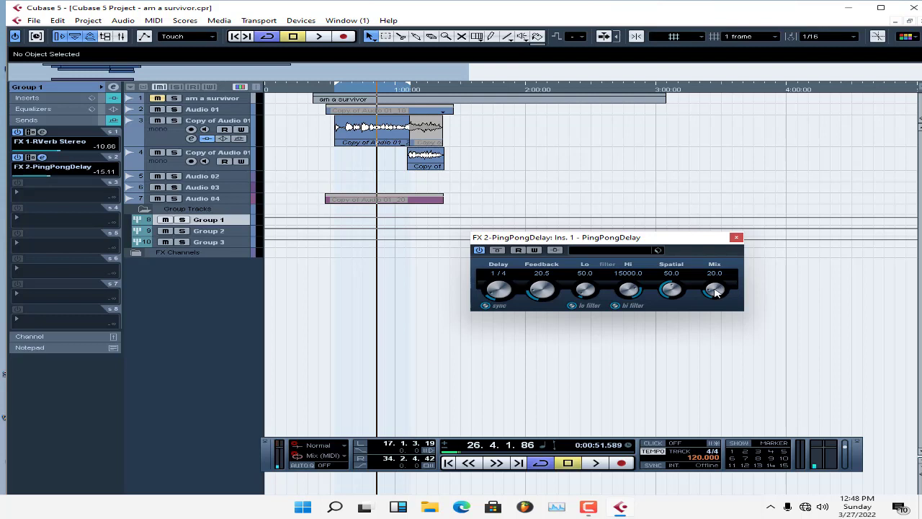
{"action": "left_click", "coordinate": [736, 238]}
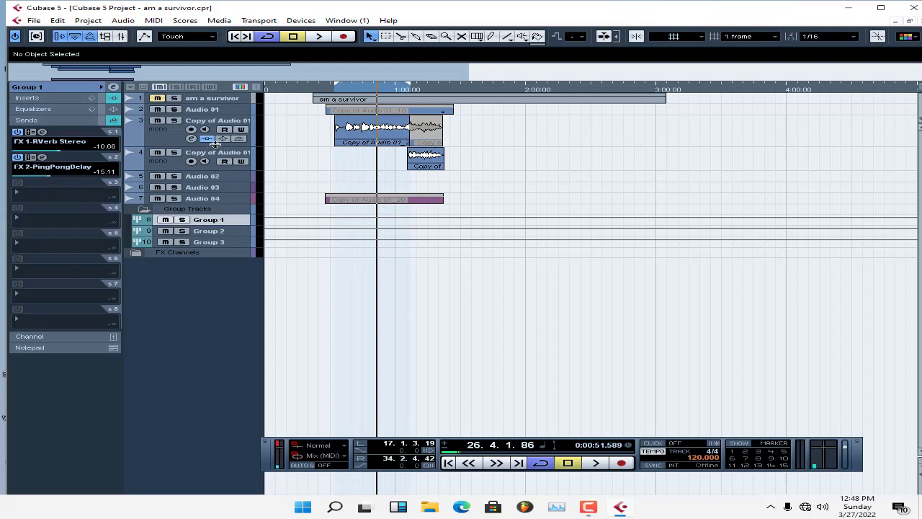
Step: Audition the vocal from bar 20 with both the reverb and delay sends active, saving the project during playback
{"action": "left_click", "coordinate": [348, 95]}
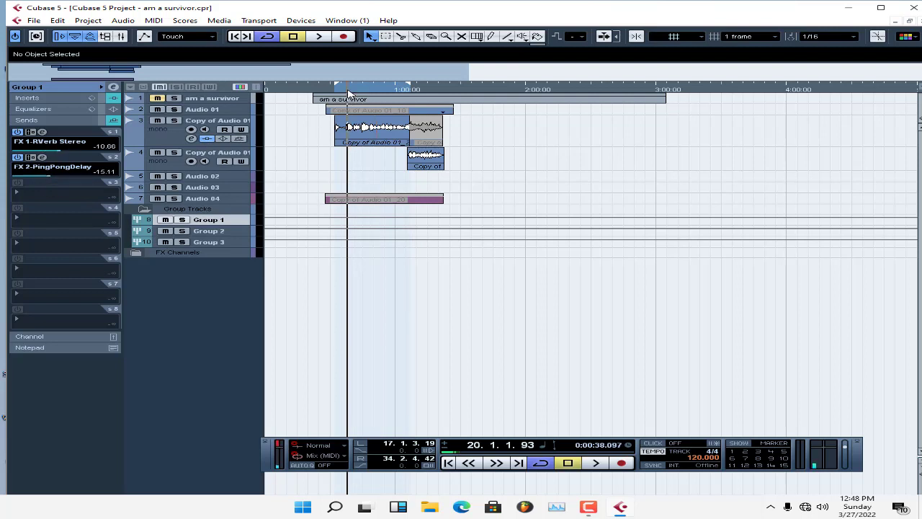
{"action": "key", "text": "space"}
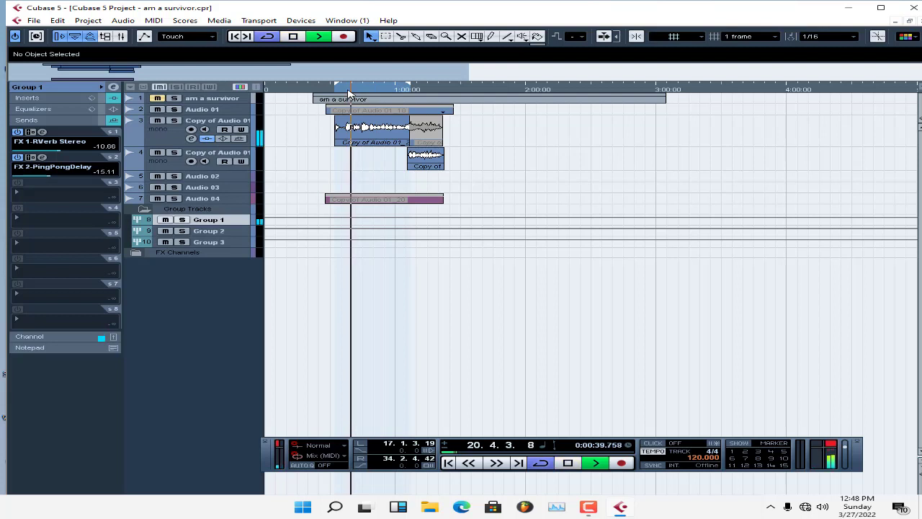
{"action": "left_click", "coordinate": [34, 20]}
{"action": "left_click", "coordinate": [66, 92]}
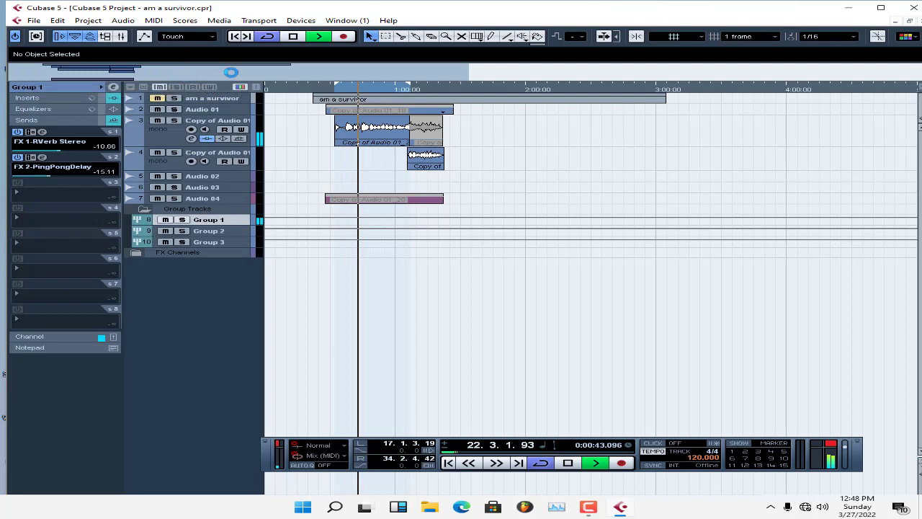
{"action": "key", "text": "space"}
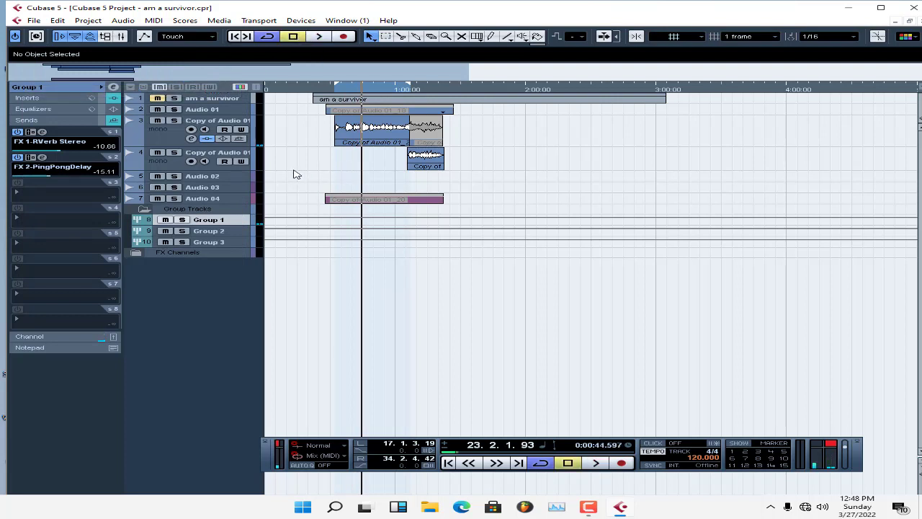